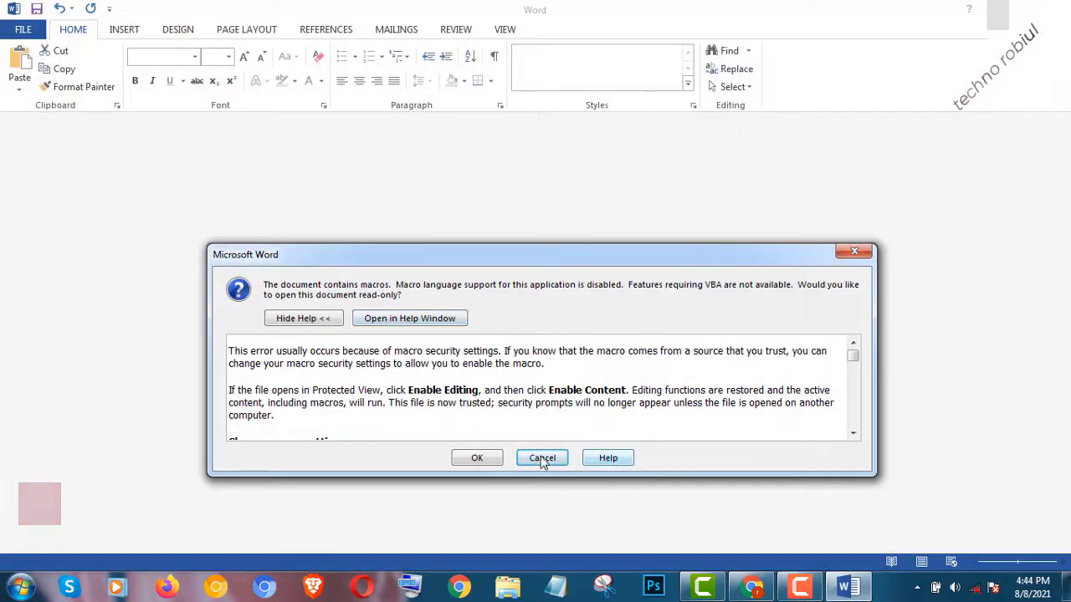
Decline opening the macro document, and fill a new blank document with the Lorem Ipsum sample paragraph
left_click(542, 459)
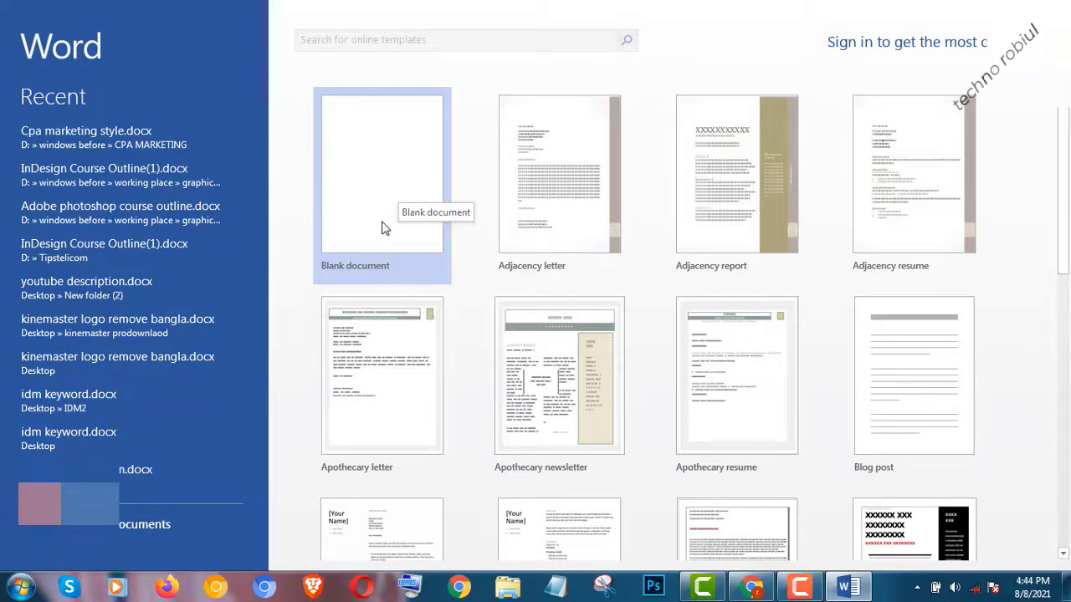
left_click(395, 216)
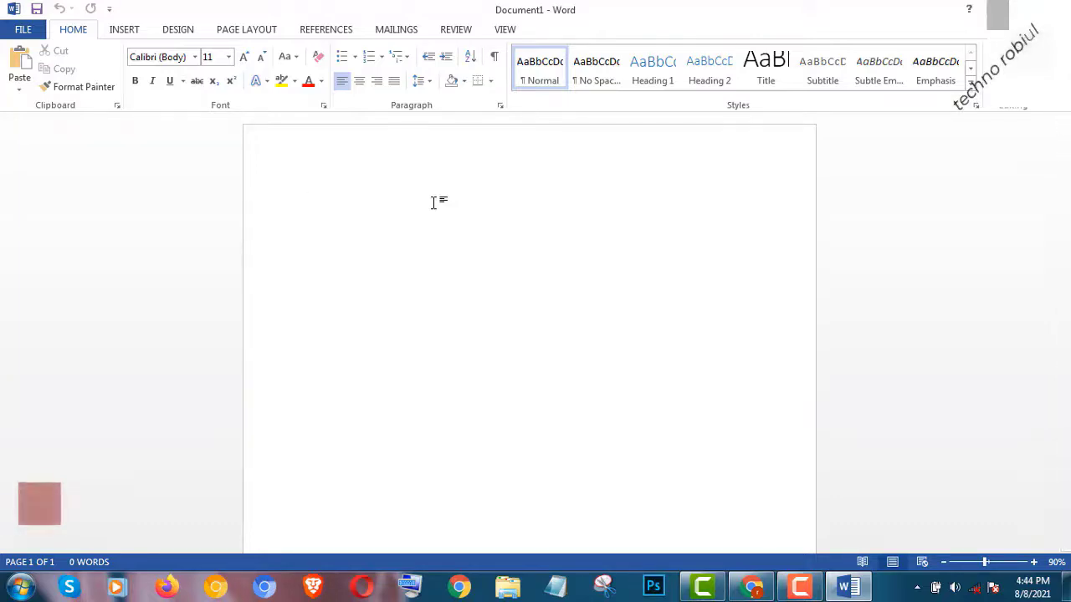
type("Lorem Ipsum is simply dummy text of the printing and typesetting industry. Lorem Ipsum has been the industry's standard dummy text ever since the 1500s, when an unknown printer took a galley of type and scrambled it to make a type specimen book. It has survived not only five centuries, but also the leap into electronic typesetting, remaining essentially unchanged. It was popularised in the 1960s with the release of Letraset sheets containing Lorem Ipsum passages, and more recently with desktop publishing software like Aldus PageMaker including versions of Lorem Ipsum.")
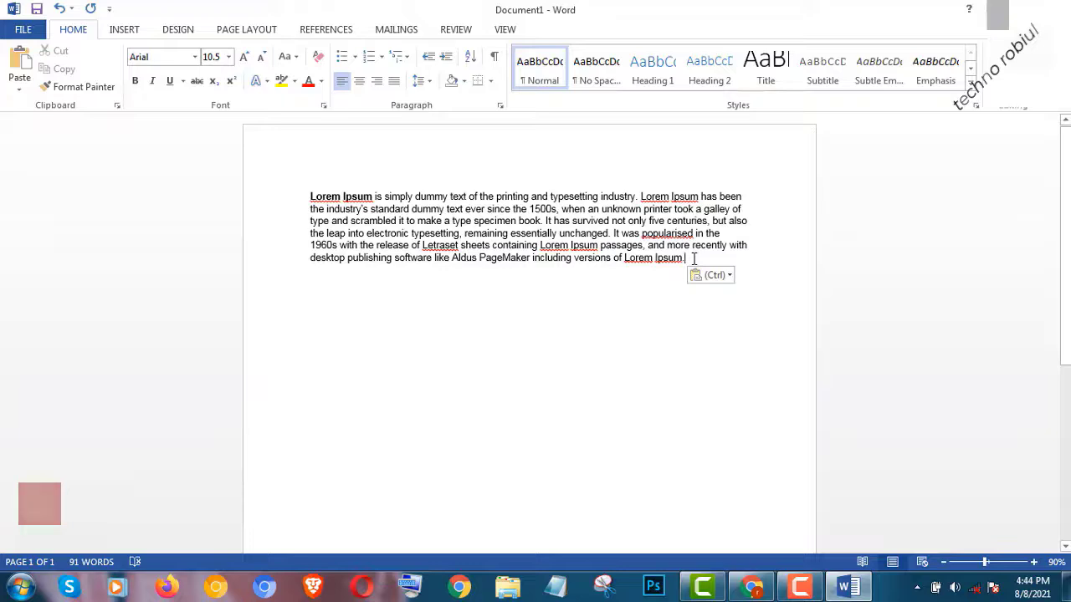
Set the font size of the whole Lorem Ipsum paragraph to 20
left_click_drag(693, 259, 277, 193)
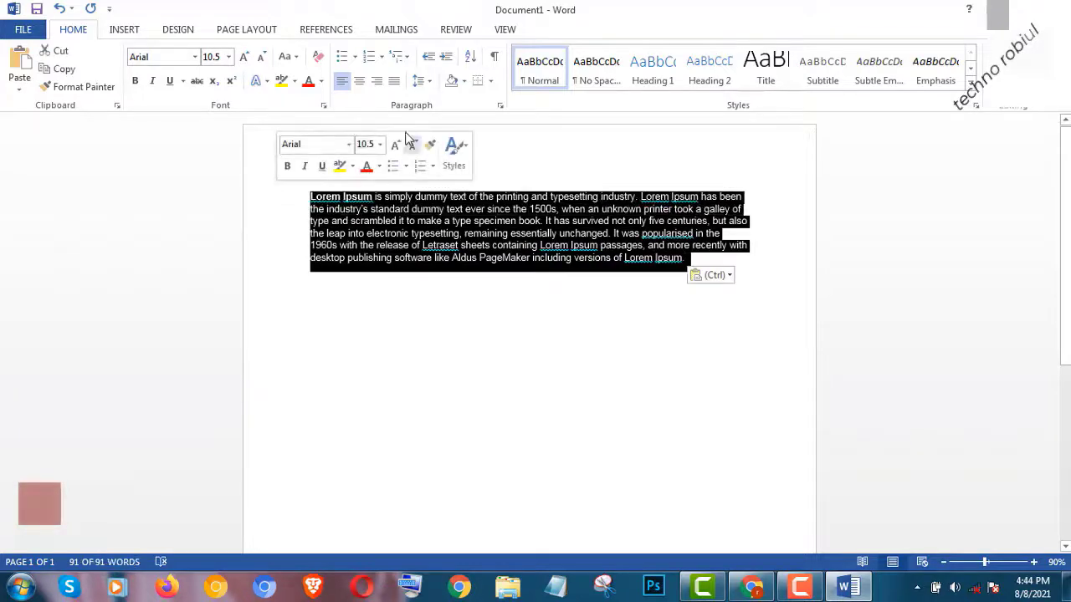
left_click(228, 57)
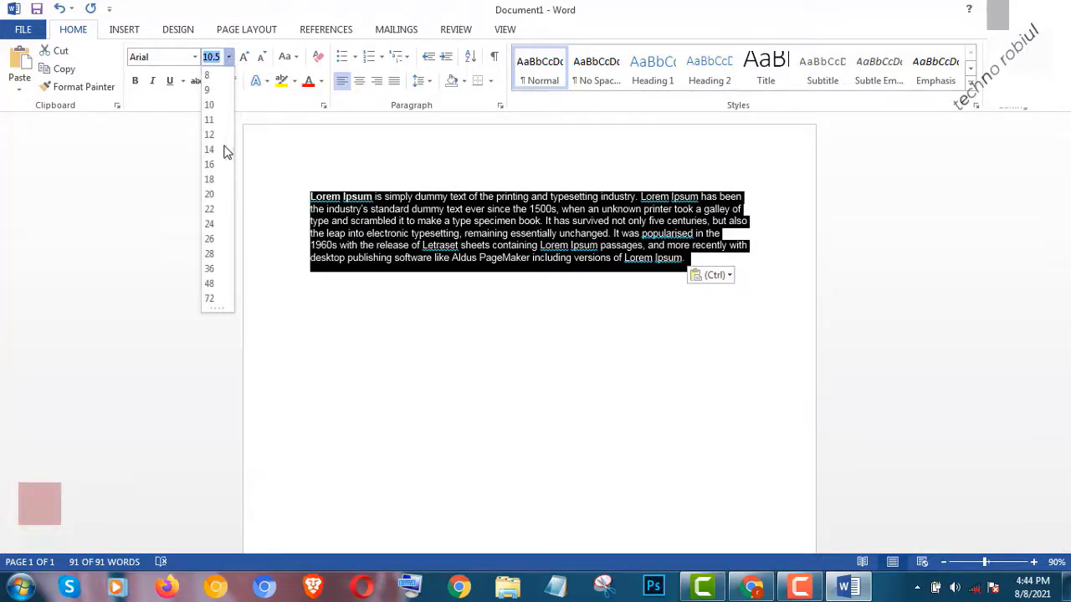
left_click(210, 194)
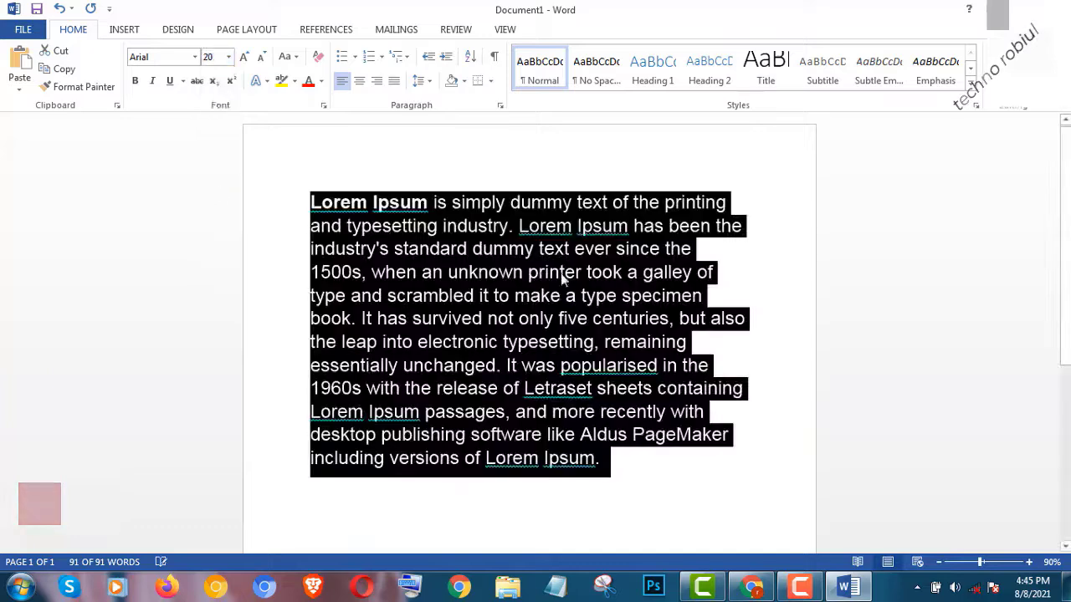
left_click(756, 202)
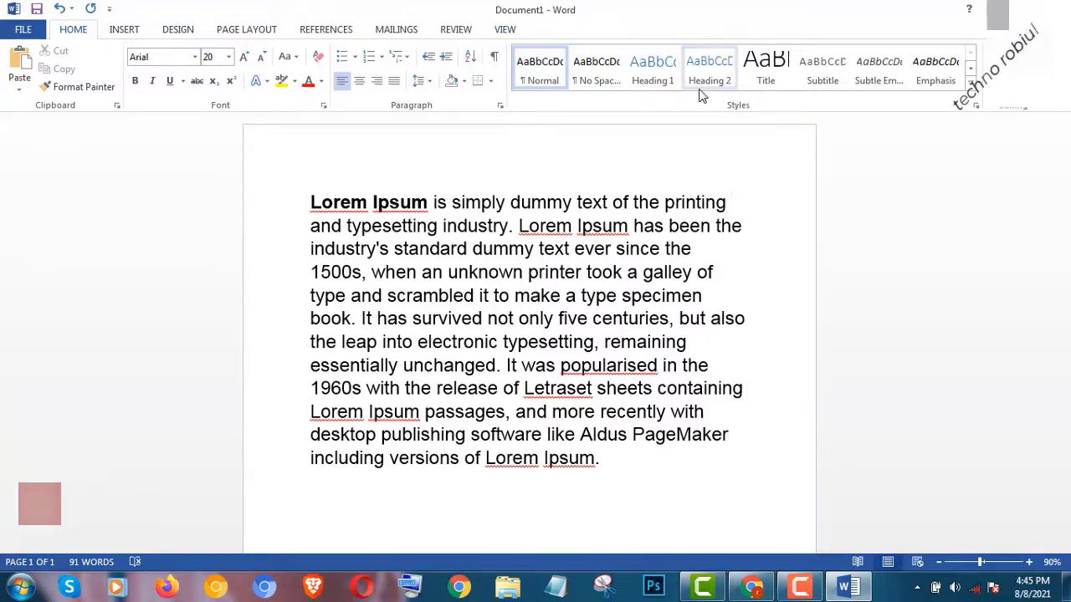
left_click(23, 29)
left_click(31, 26)
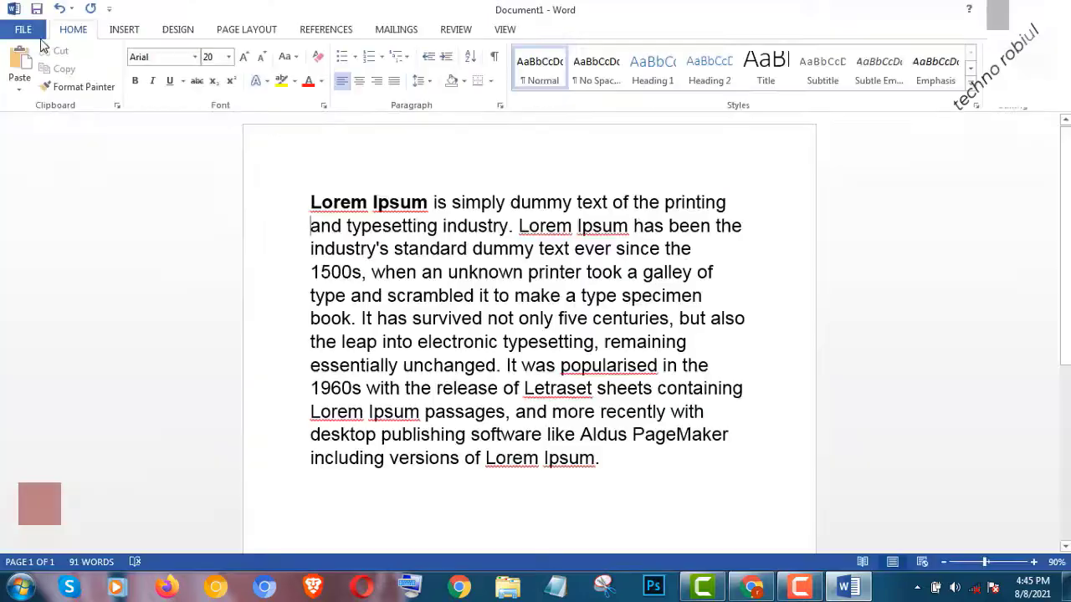
left_click(23, 29)
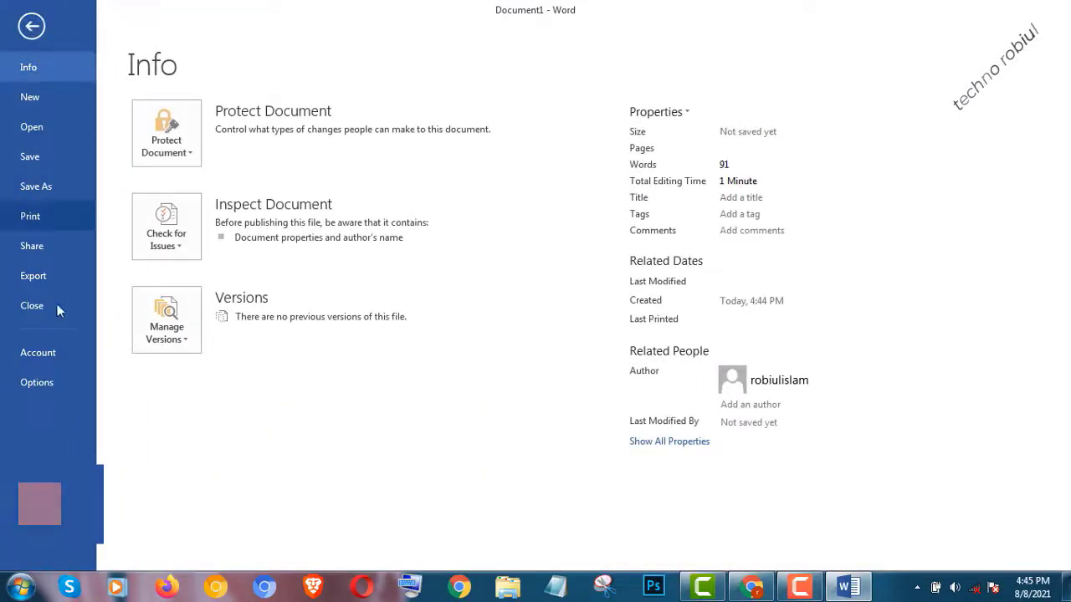
left_click(30, 26)
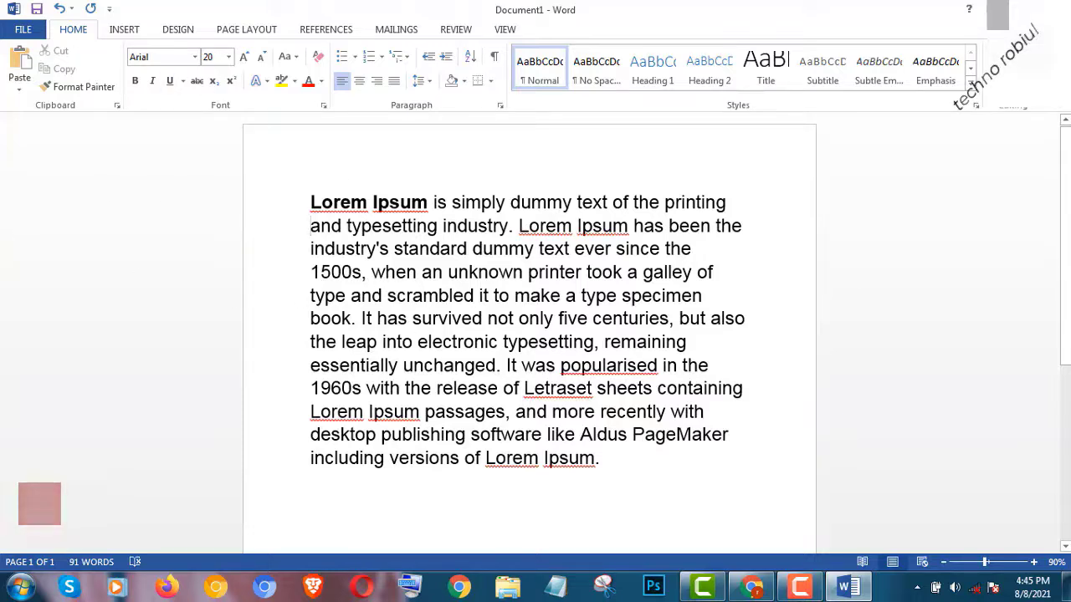
Copy the word "simply" from the paragraph's first line and paste it on a new line below the paragraph
left_click(492, 204)
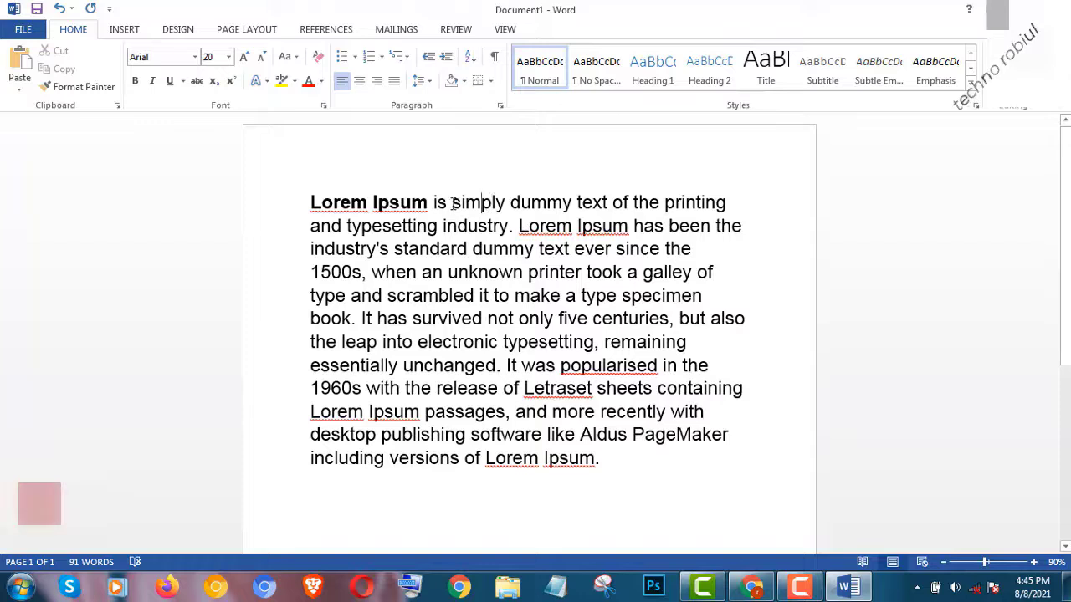
left_click_drag(453, 203, 506, 203)
key("ctrl+c")
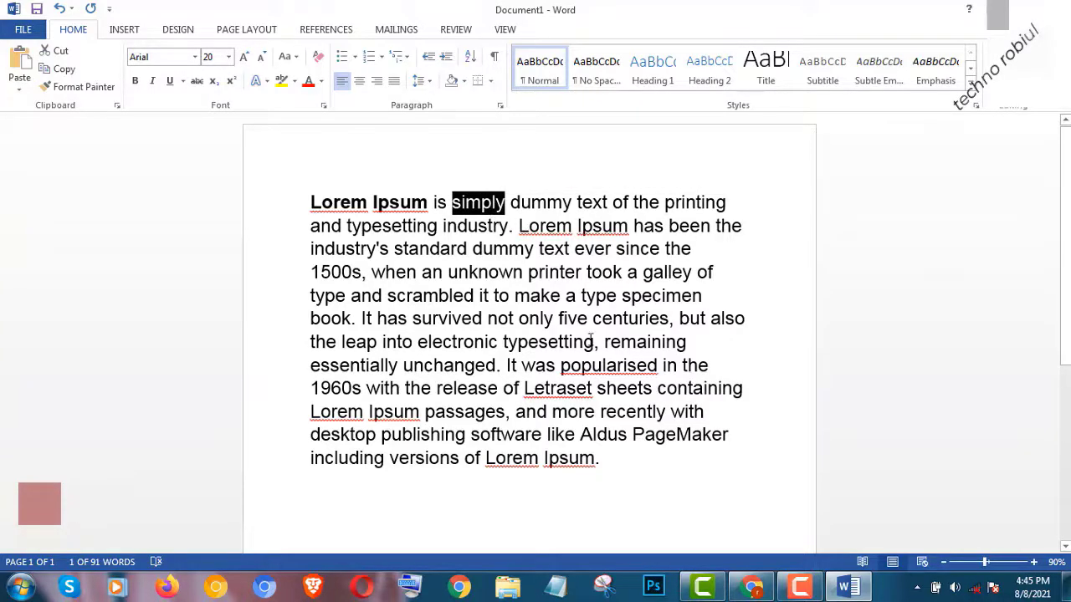
scroll(612, 326, "down", 2)
left_click(616, 370)
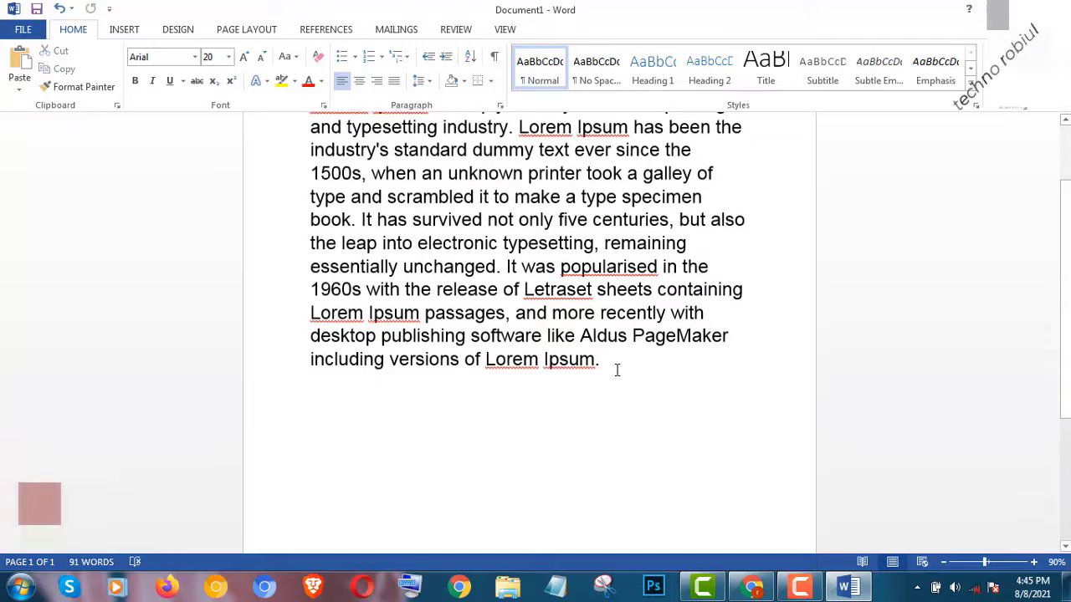
key("Return")
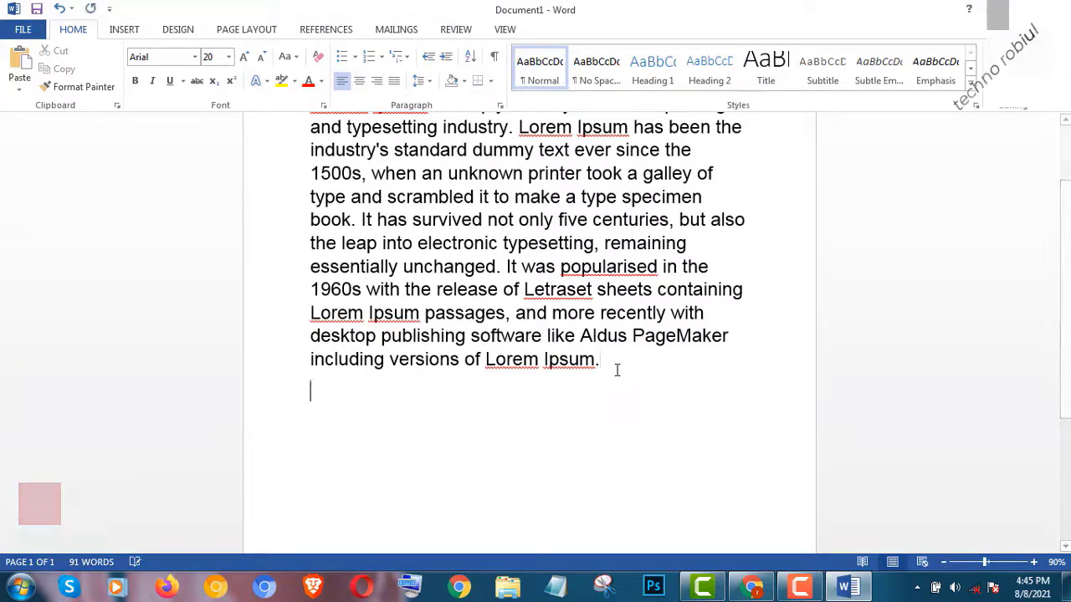
key("ctrl+v")
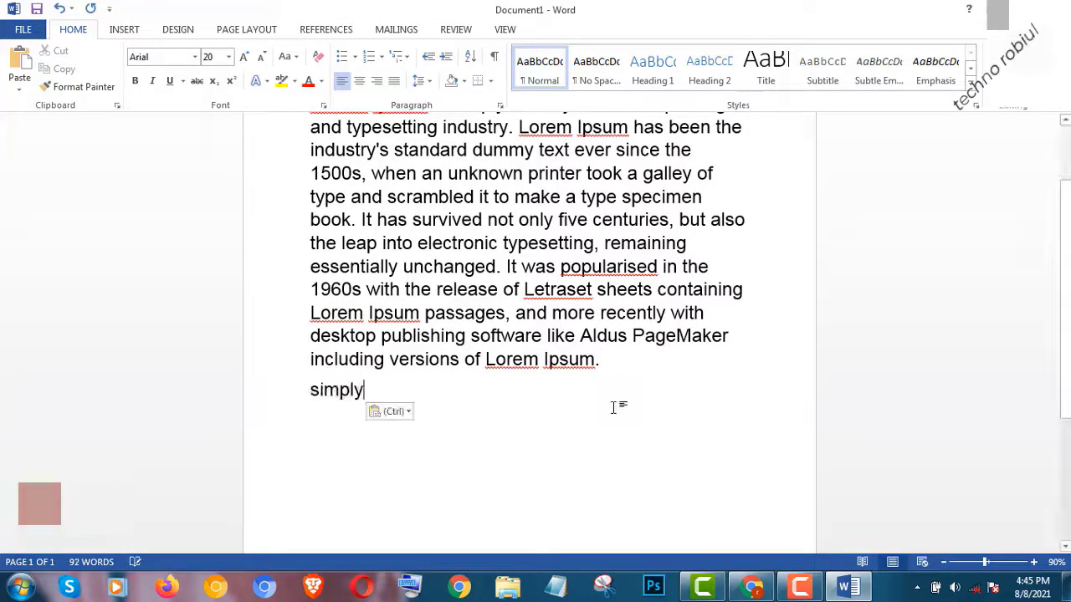
Cut the word "simply" from the line below the paragraph and paste it after the paragraph's final sentence
scroll(471, 406, "up", 2)
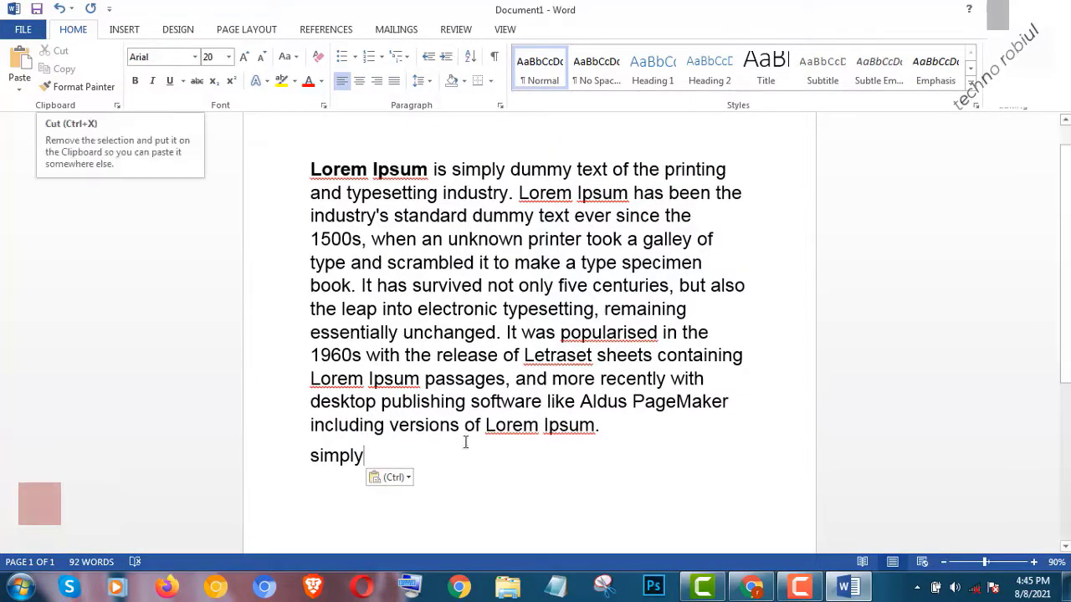
left_click_drag(371, 457, 282, 471)
key("ctrl+c")
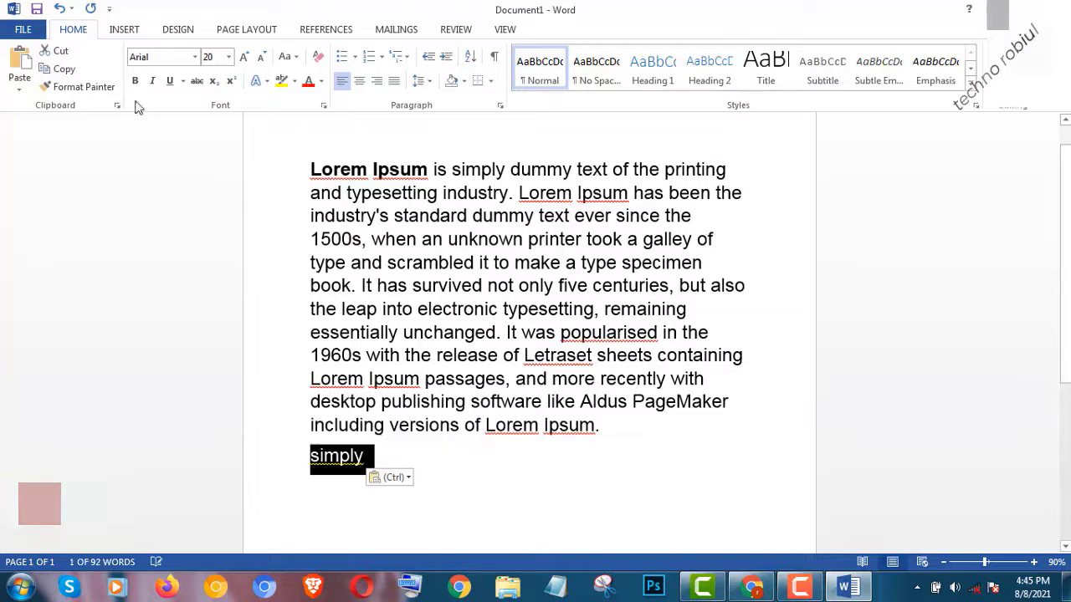
left_click(62, 52)
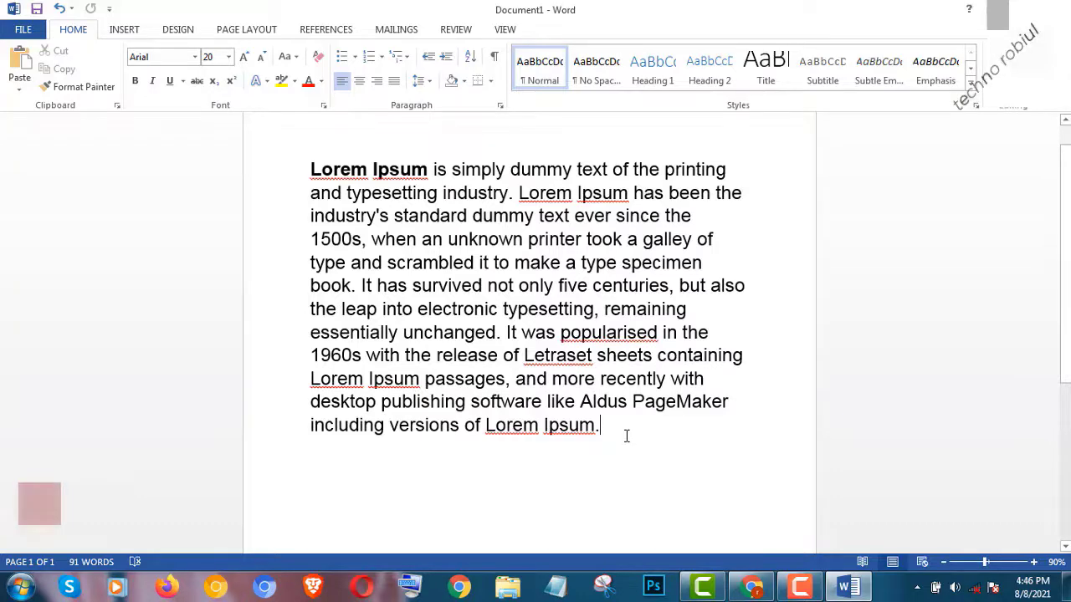
key("ctrl+v")
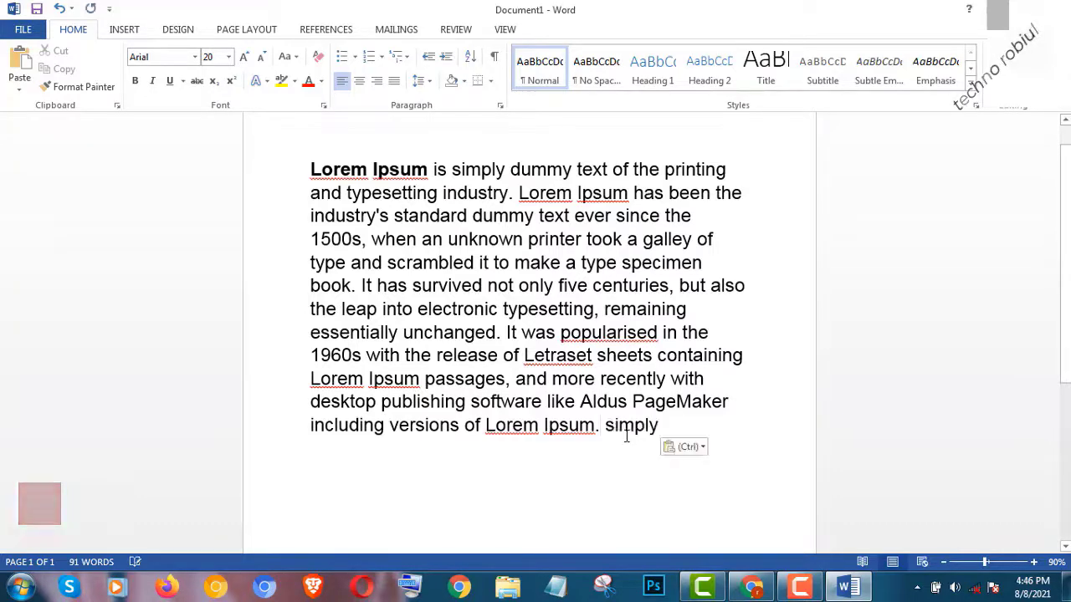
key("Return")
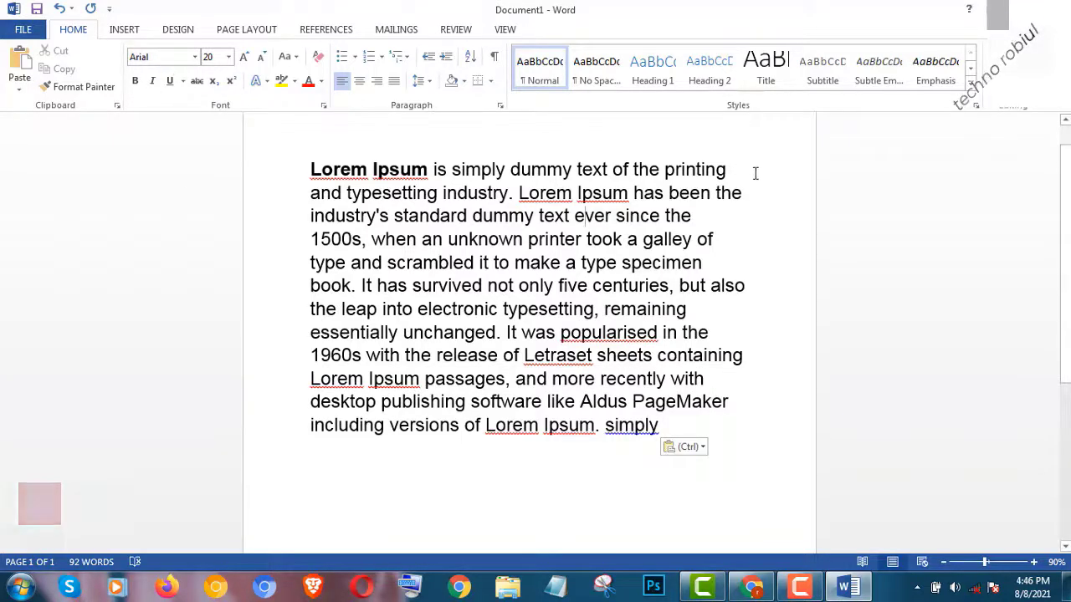
Change the font of the paragraph's first line, "Lorem Ipsum is simply dummy text of the printing", to 28 Days Later
left_click_drag(756, 172, 314, 170)
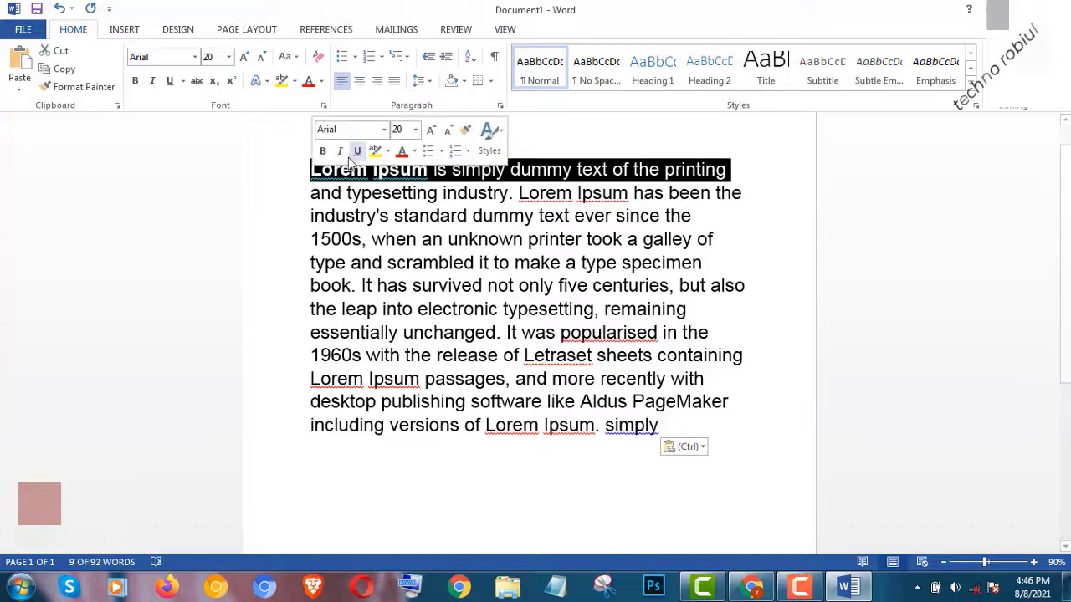
left_click(195, 56)
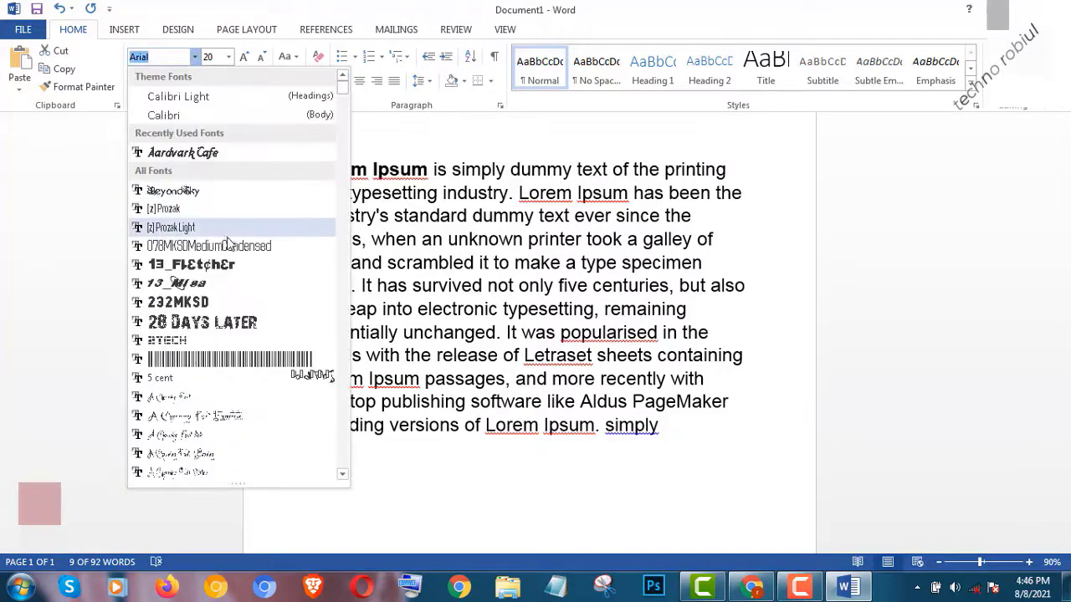
left_click(245, 326)
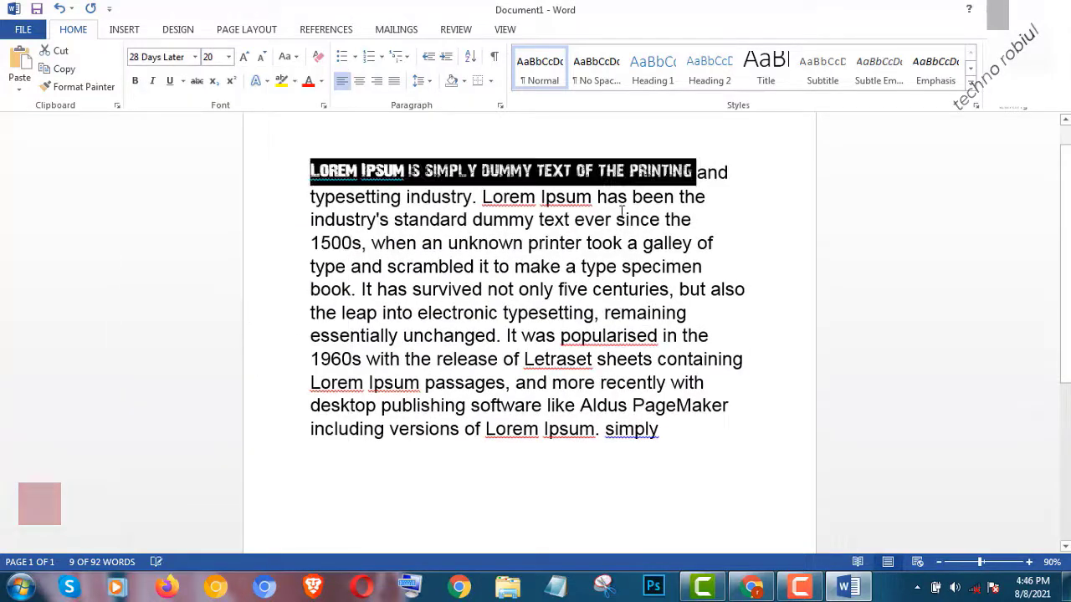
left_click(725, 182)
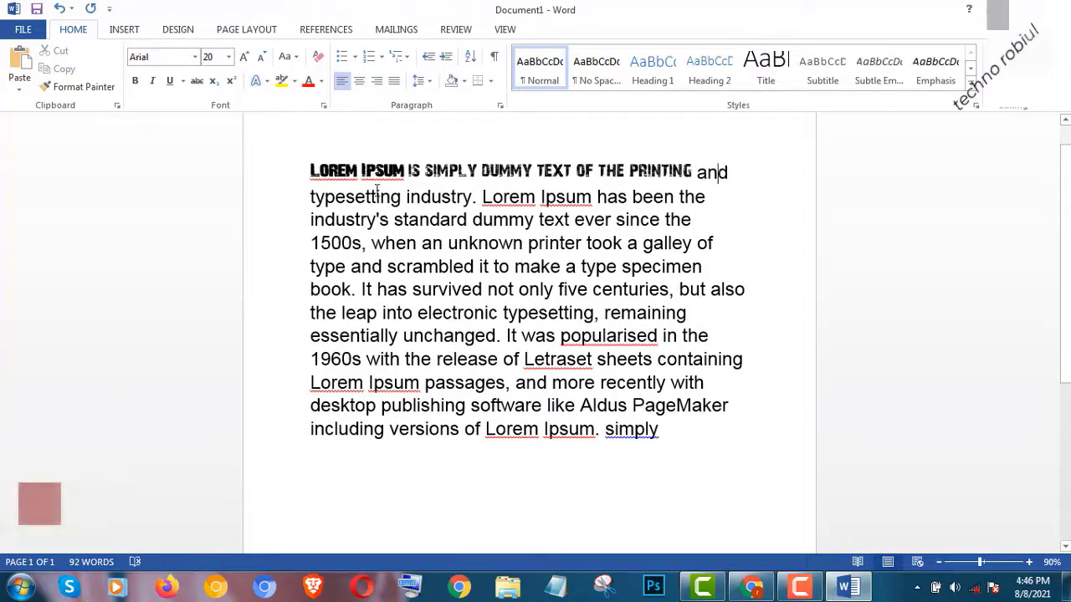
left_click(229, 56)
left_click(185, 101)
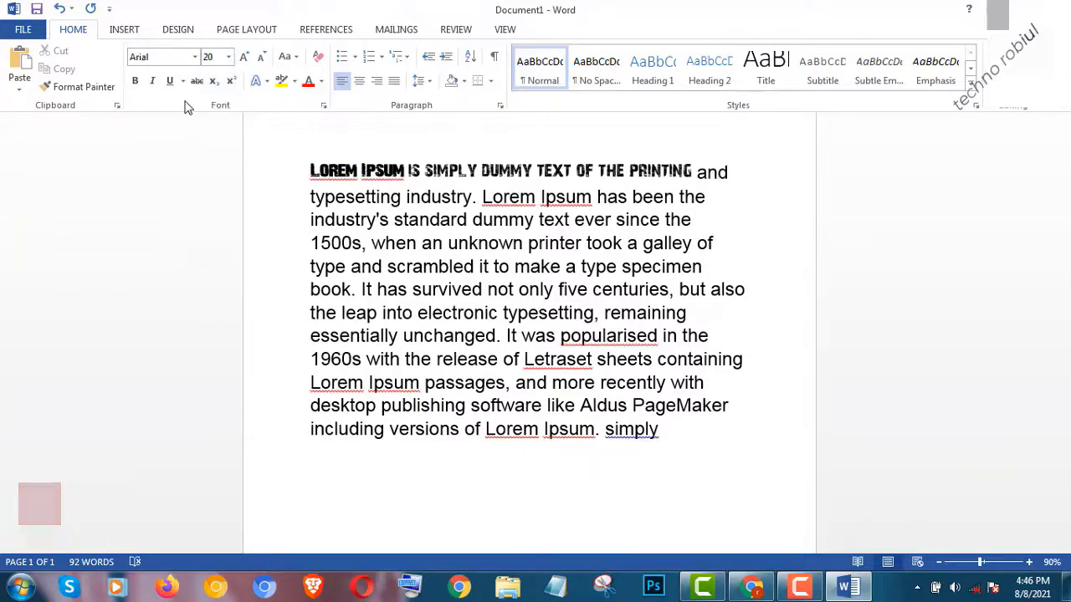
left_click(607, 267)
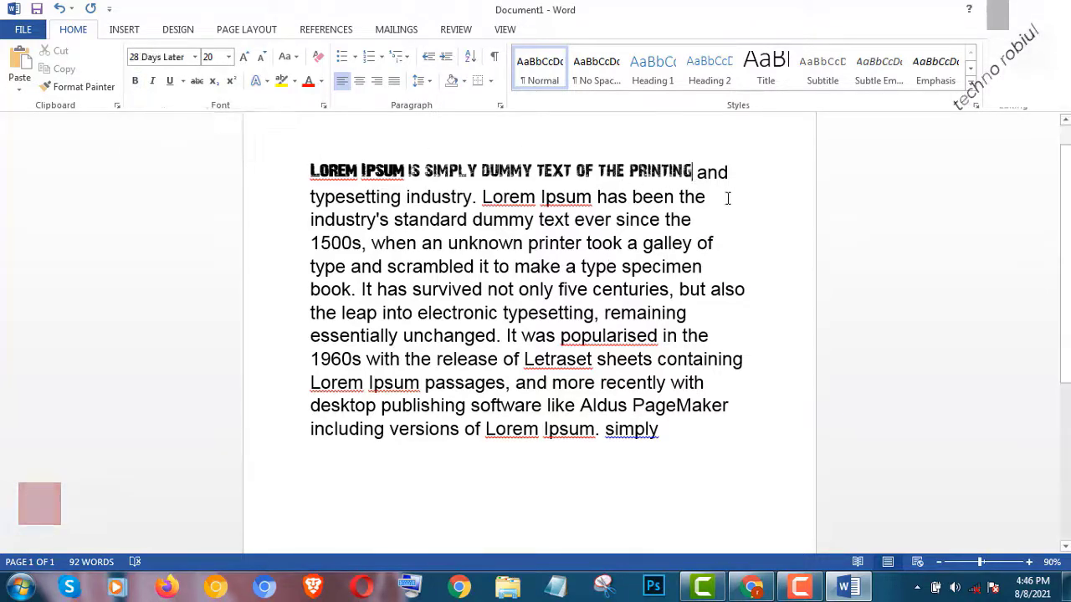
Make the words "Lorem Ipsum has been the" in the paragraph's second line bold
left_click_drag(727, 198, 484, 198)
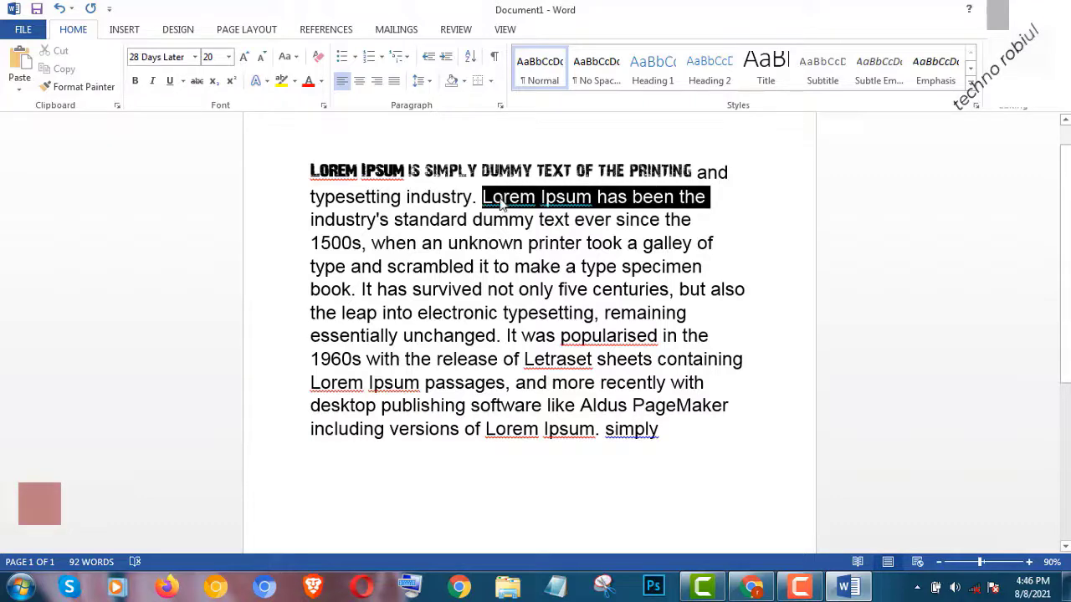
left_click(136, 81)
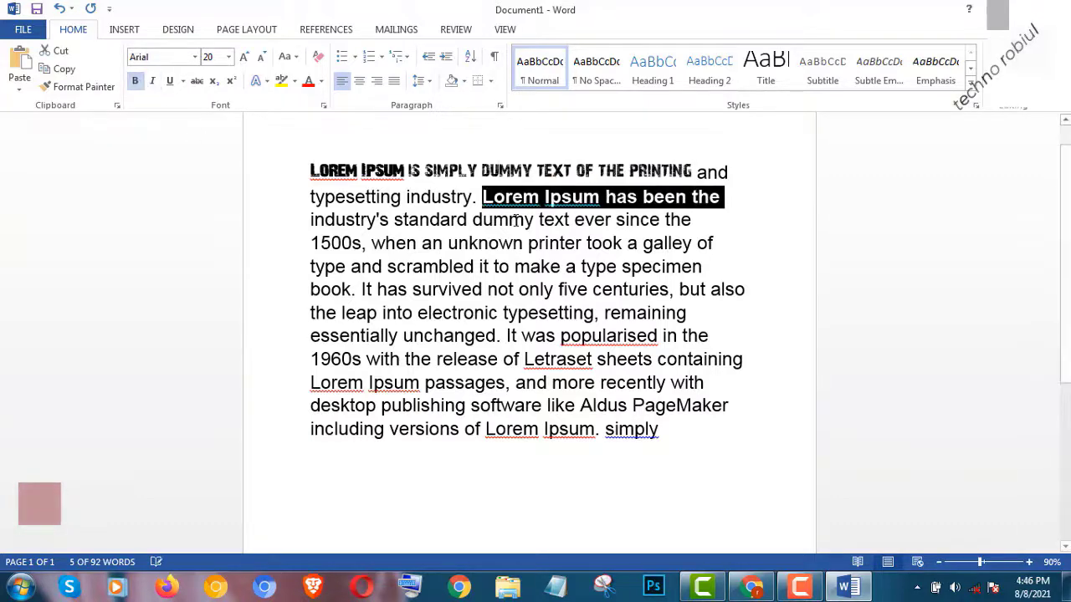
left_click(526, 219)
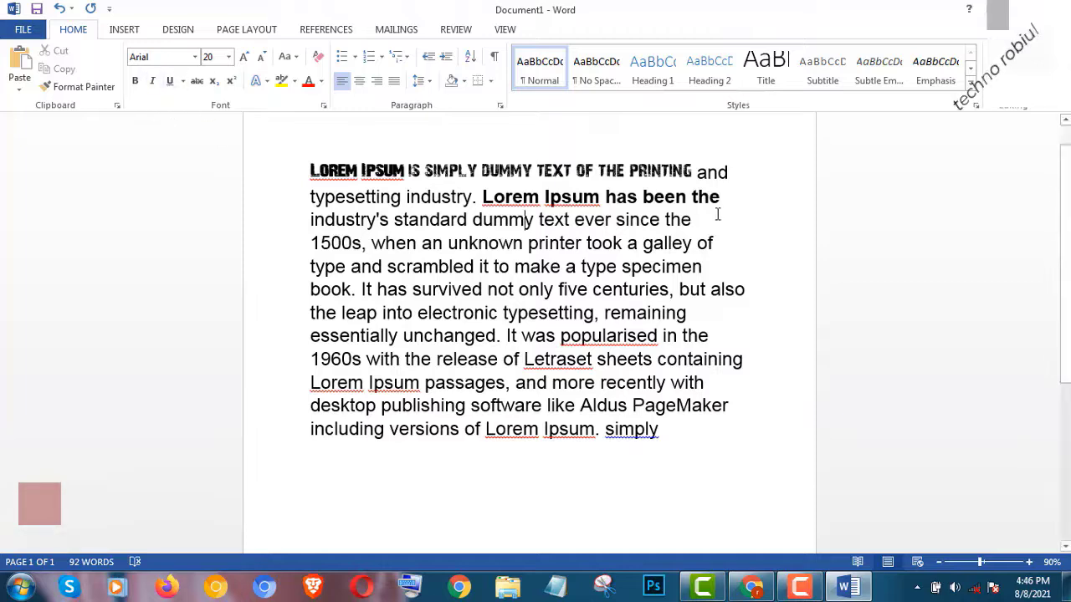
Format the third line, "industry's standard dummy text ever since the", as italic and underlined
left_click_drag(711, 219, 308, 220)
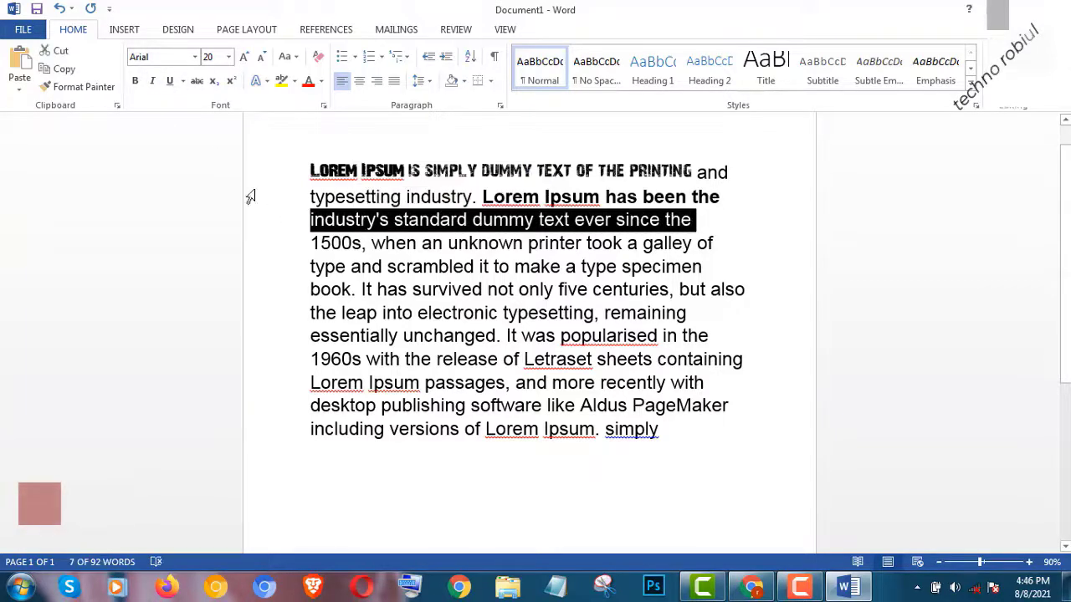
left_click(154, 84)
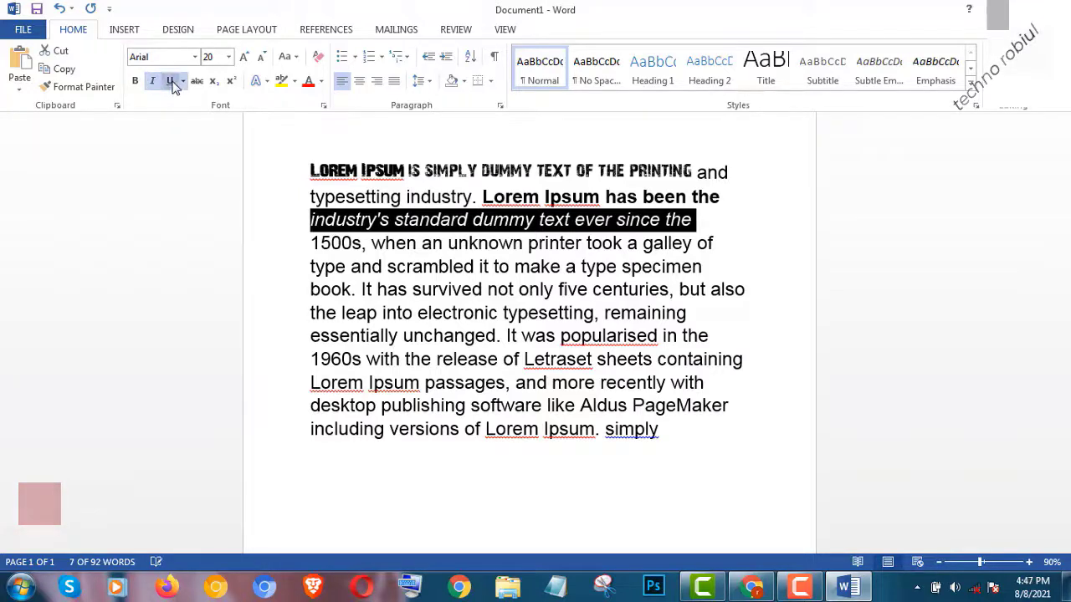
left_click(170, 81)
left_click(826, 239)
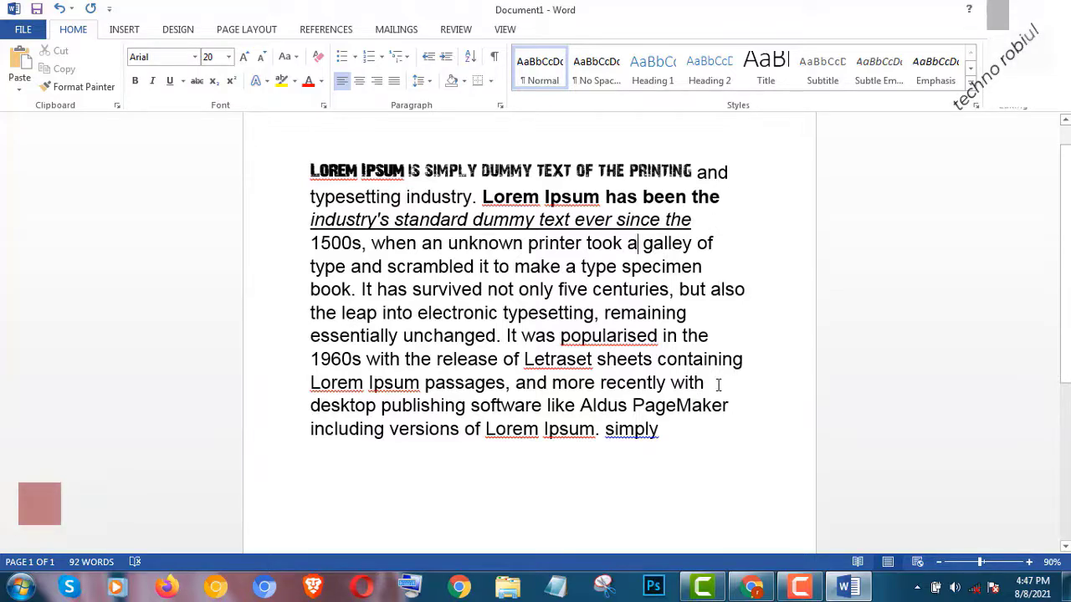
Enter "400tk….300tk" on the empty line below the paragraph and strike through "400tk"
left_click(743, 254)
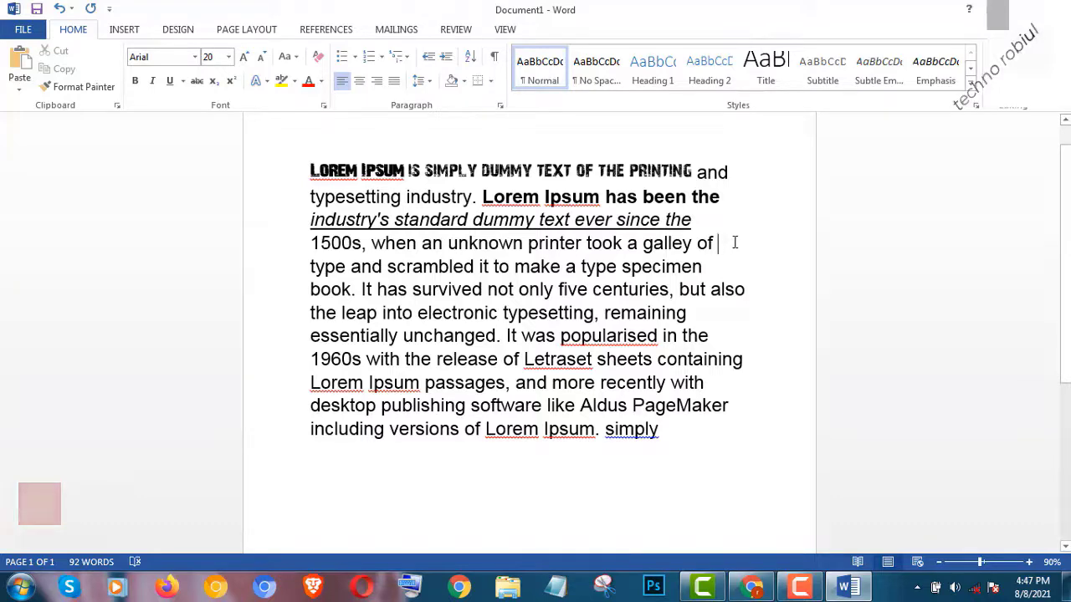
left_click_drag(661, 429, 595, 430)
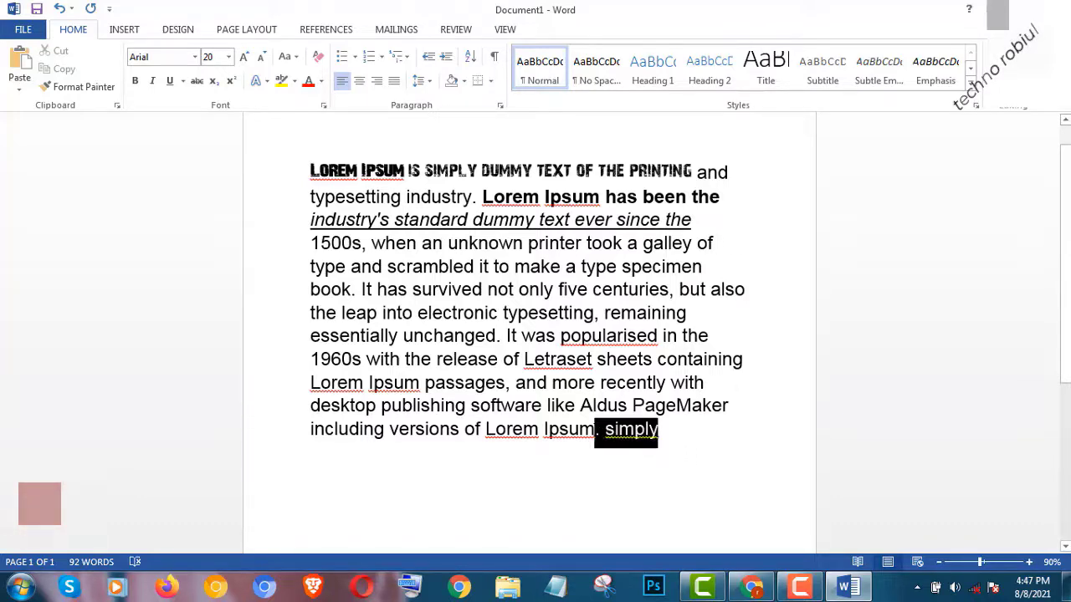
left_click(334, 467)
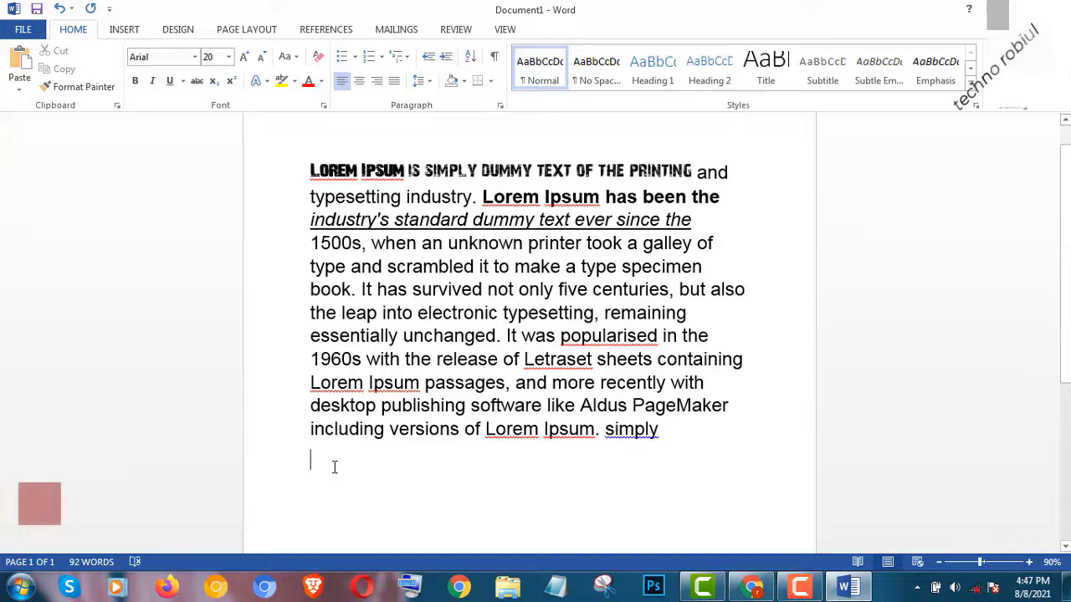
type("400")
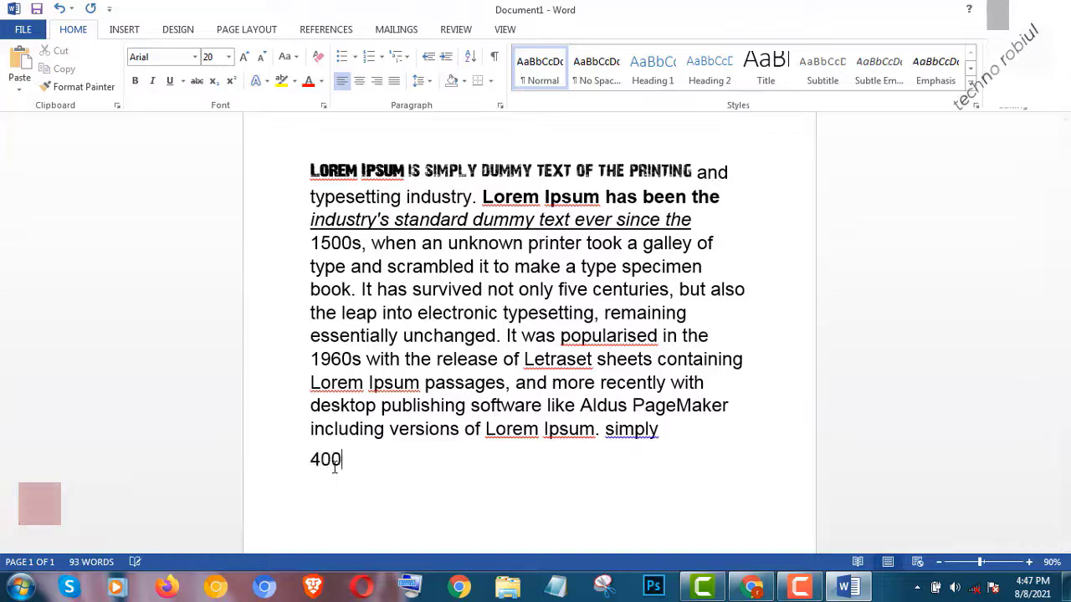
type("tk…")
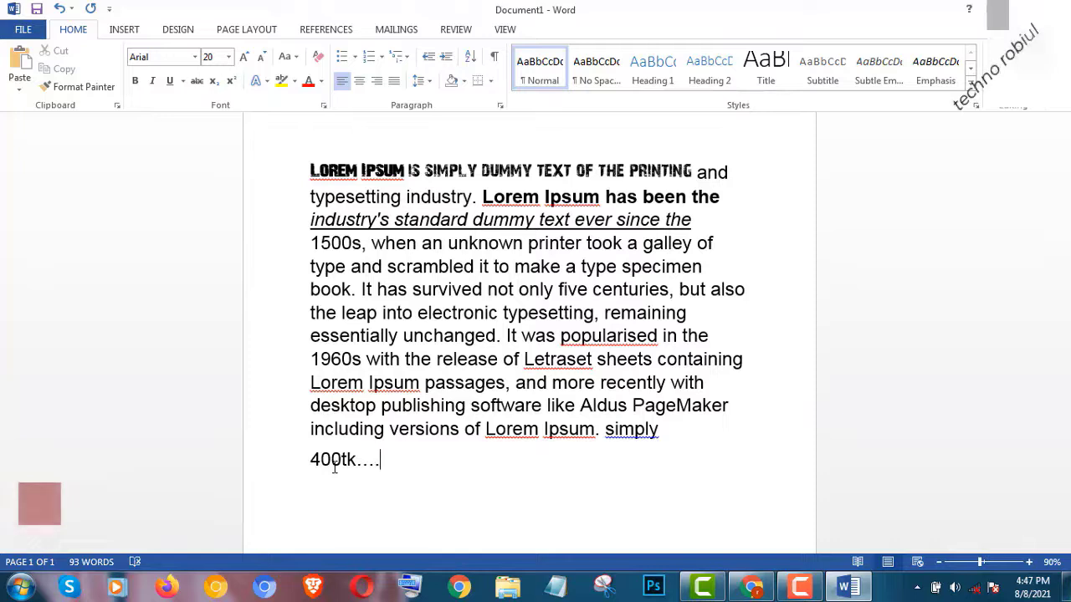
type("...300tk")
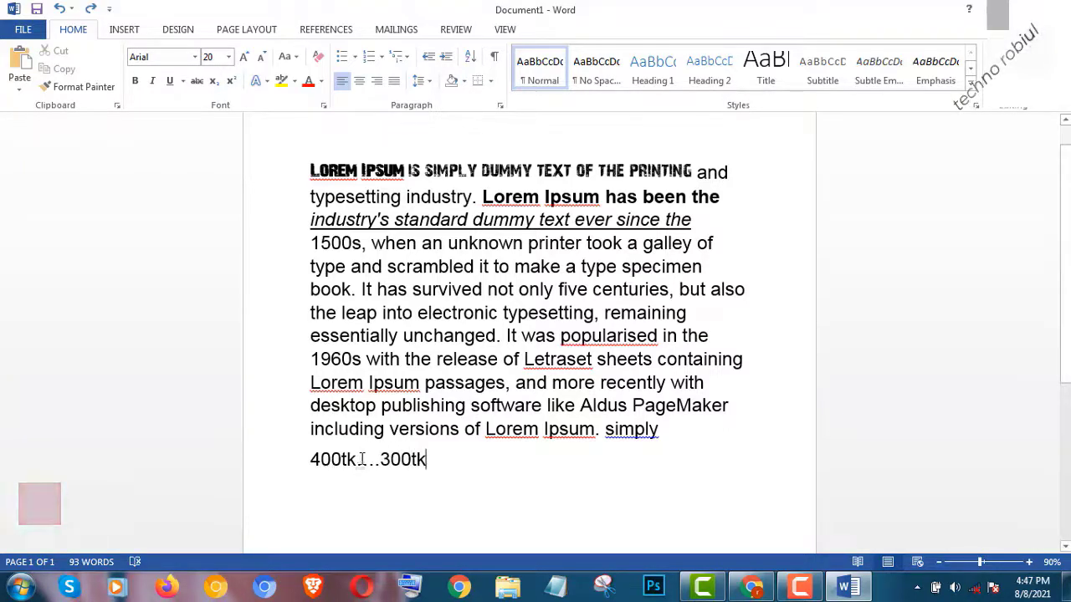
left_click_drag(357, 459, 309, 460)
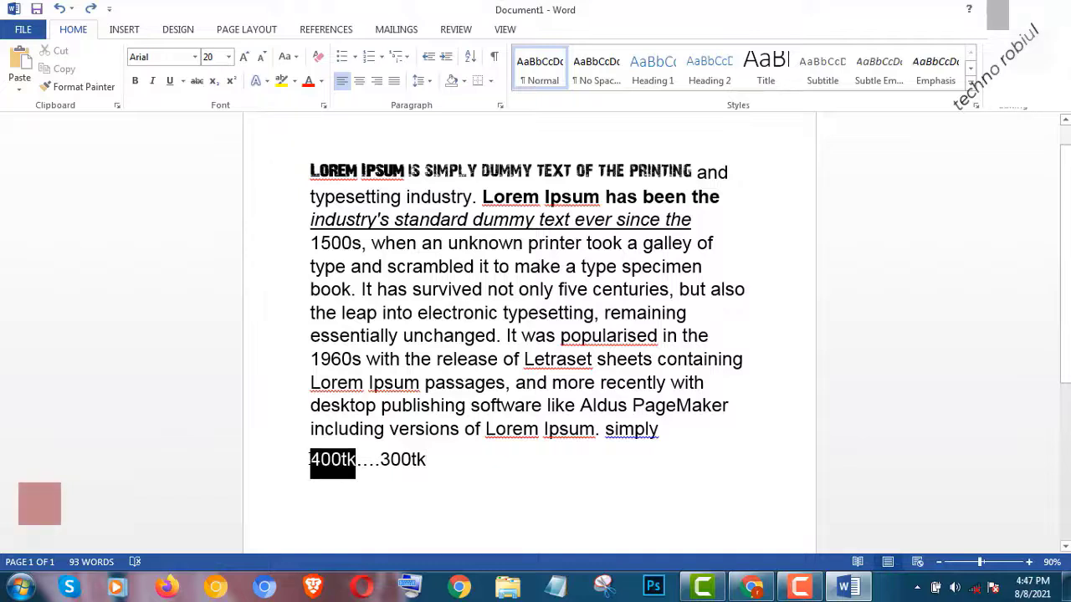
left_click(198, 84)
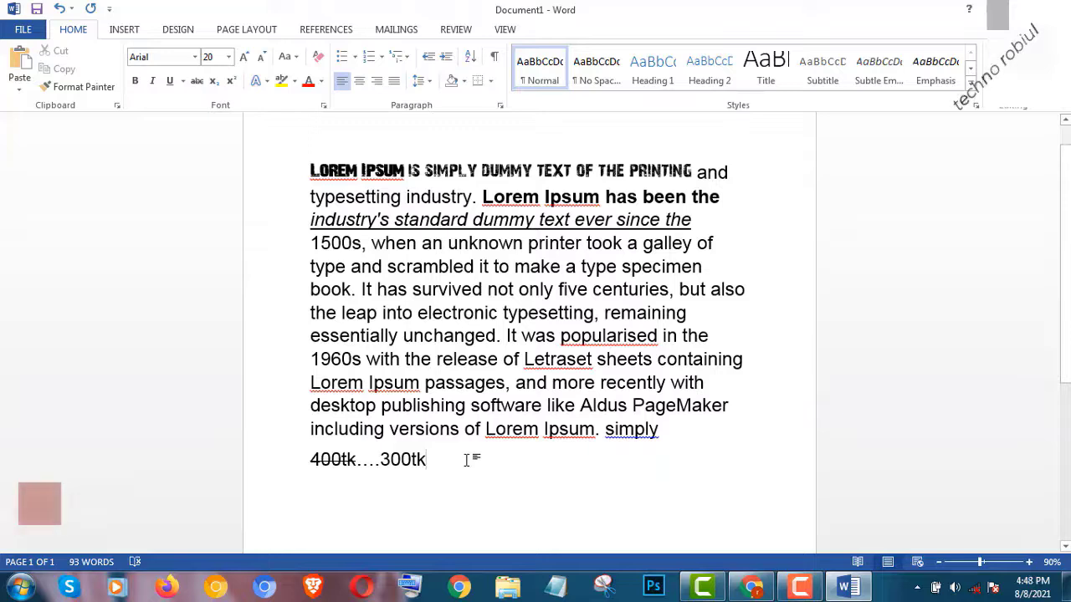
Add "t" with a subscript 3 and "x" with a superscript 2 after "300tk"
type("t")
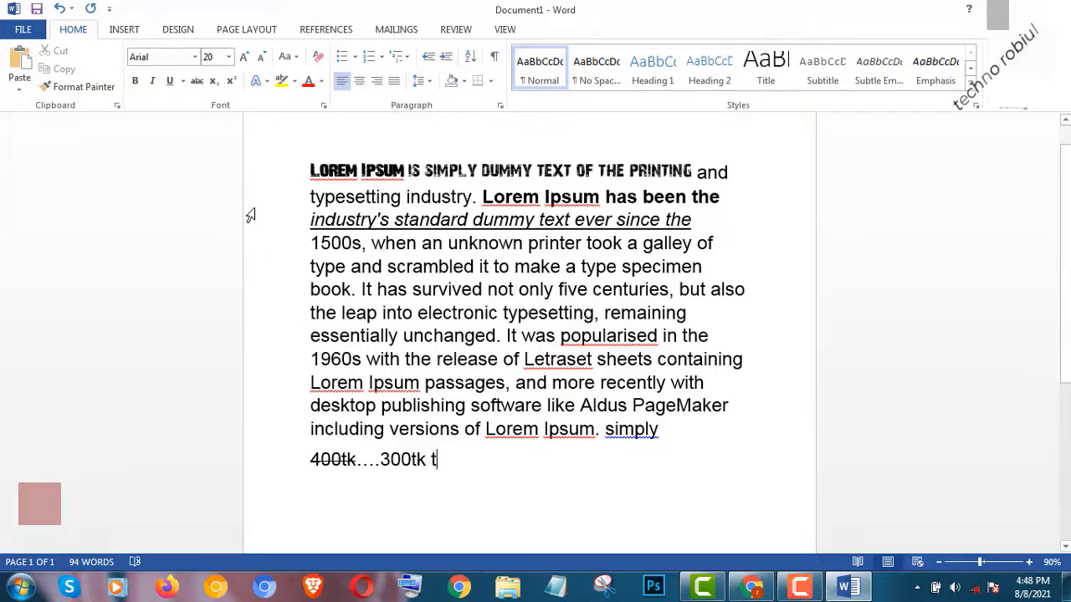
left_click(214, 84)
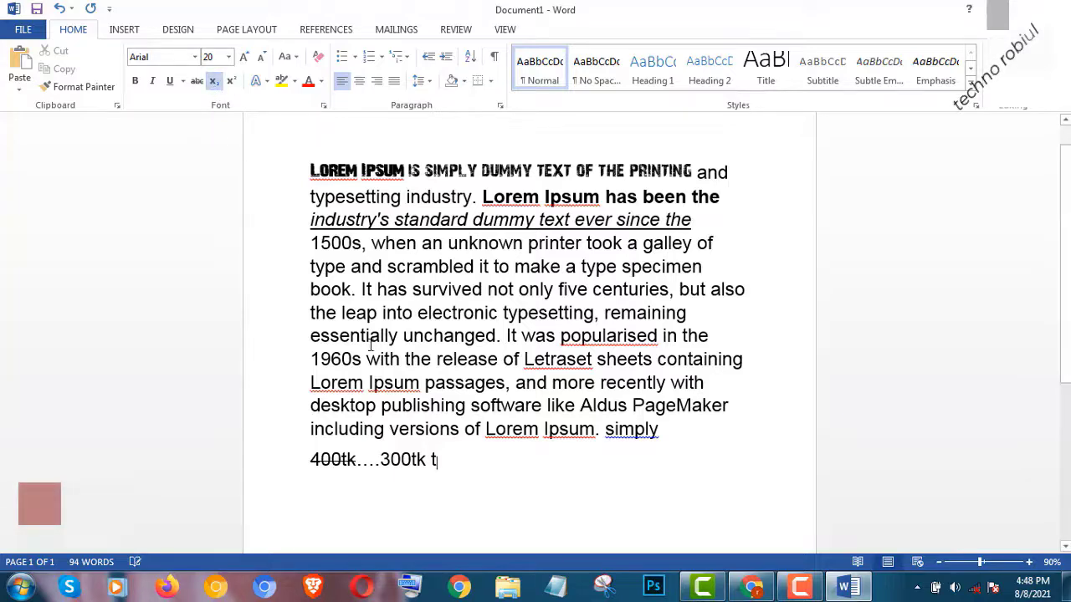
type("3")
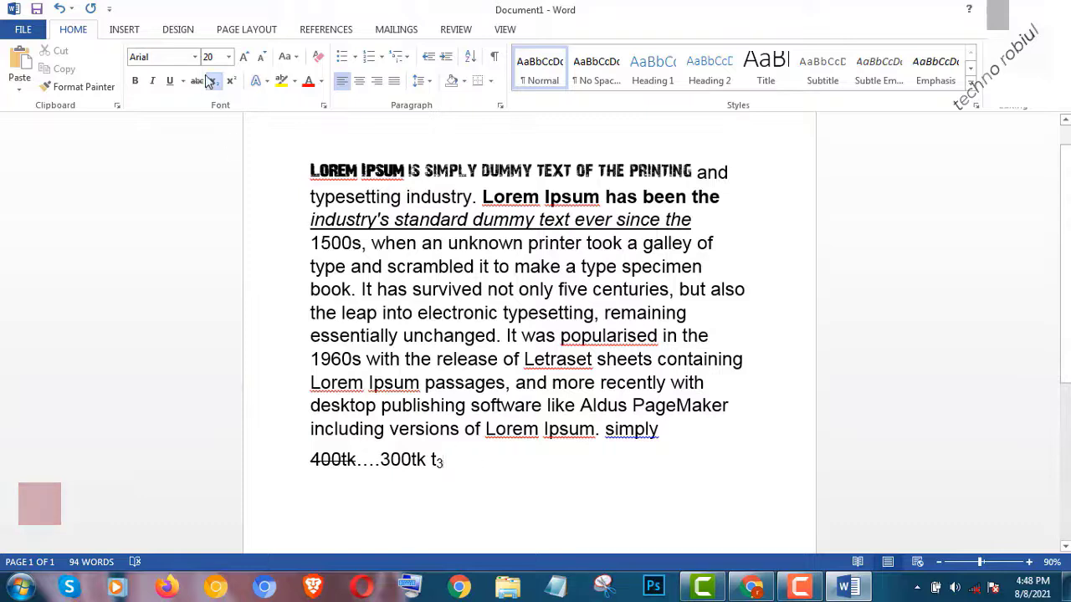
key("ctrl+equal")
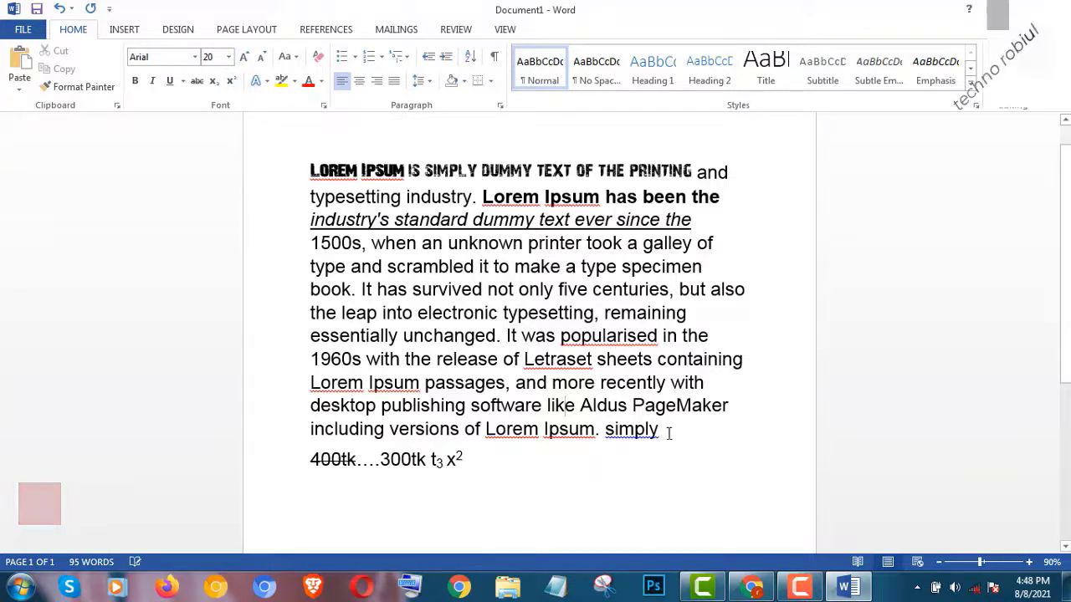
Try the word "simply" after the paragraph at size 24 and reduce it to two size steps below 20
left_click_drag(669, 432, 604, 432)
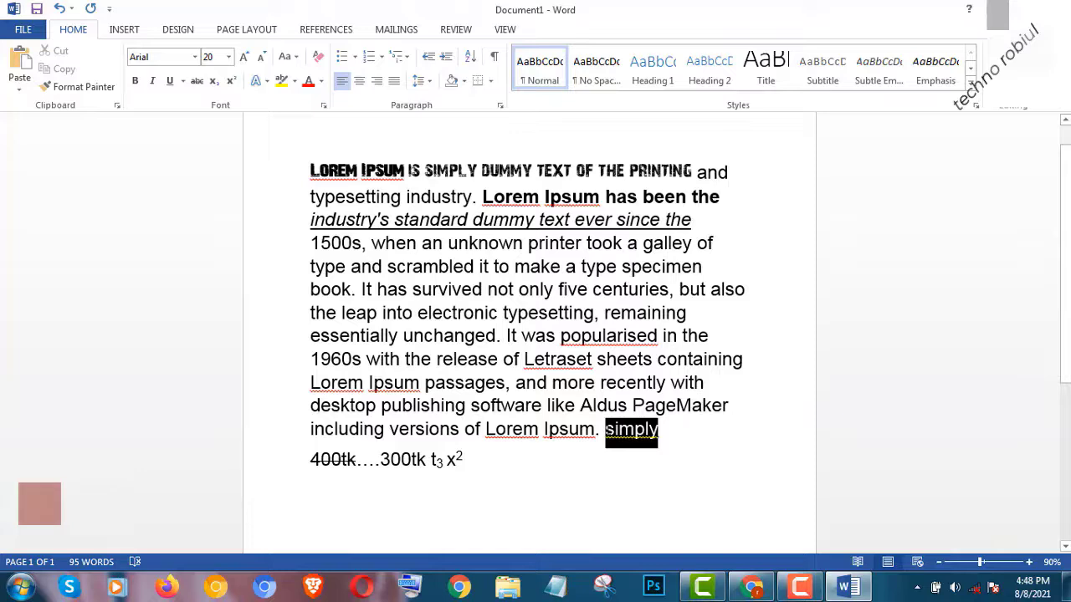
left_click(243, 59)
left_click(243, 59)
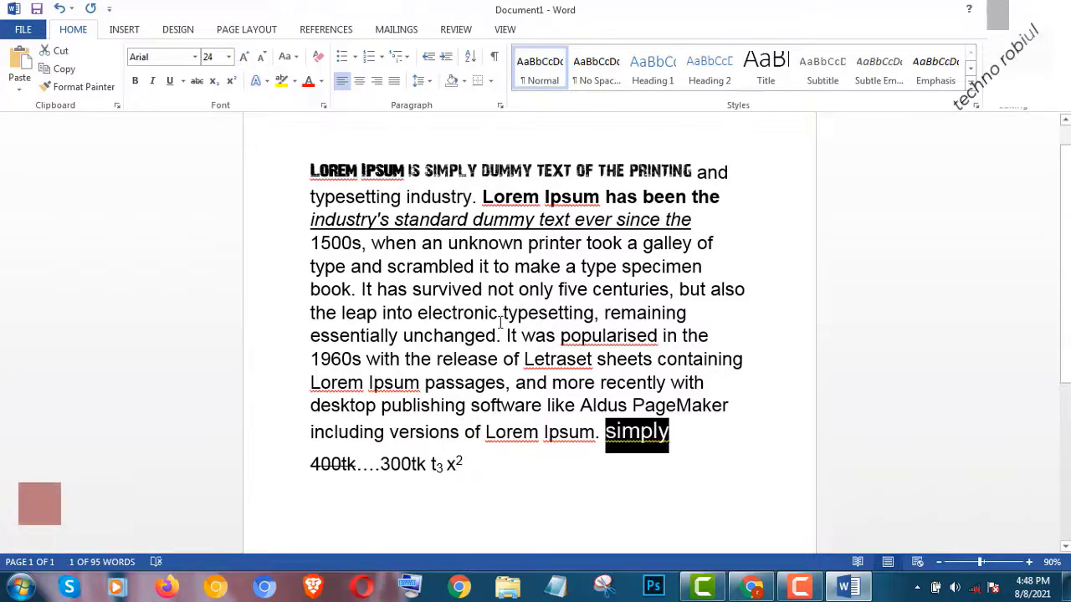
left_click(262, 59)
left_click(262, 59)
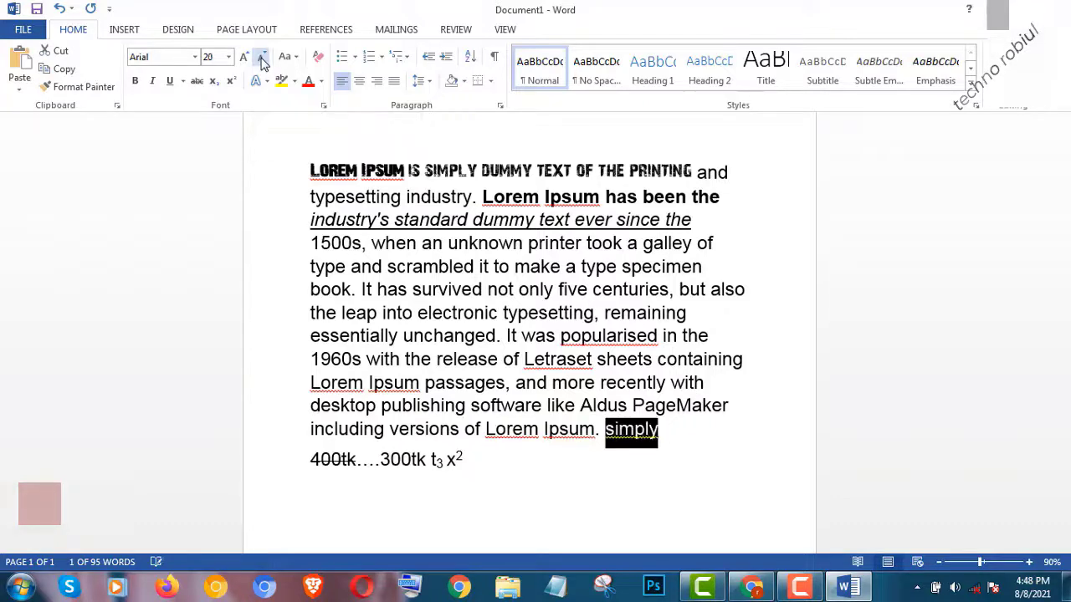
left_click(262, 58)
left_click(262, 58)
Apply the solid gold text effect to the paragraph's last line, "including versions of Lorem Ipsum. simply"
left_click_drag(648, 431, 265, 448)
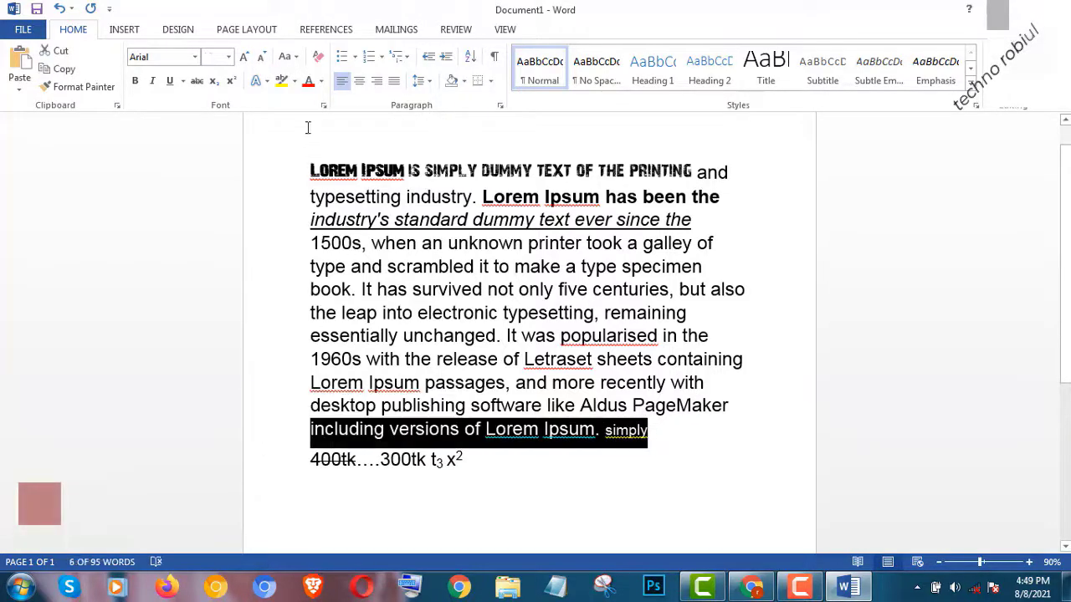
left_click(265, 81)
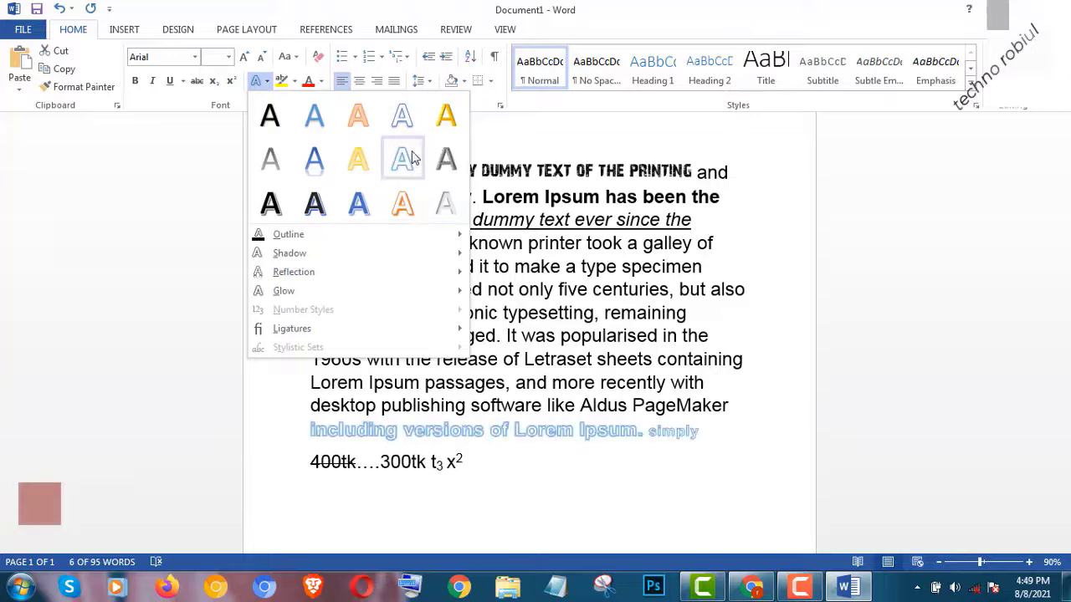
left_click(446, 115)
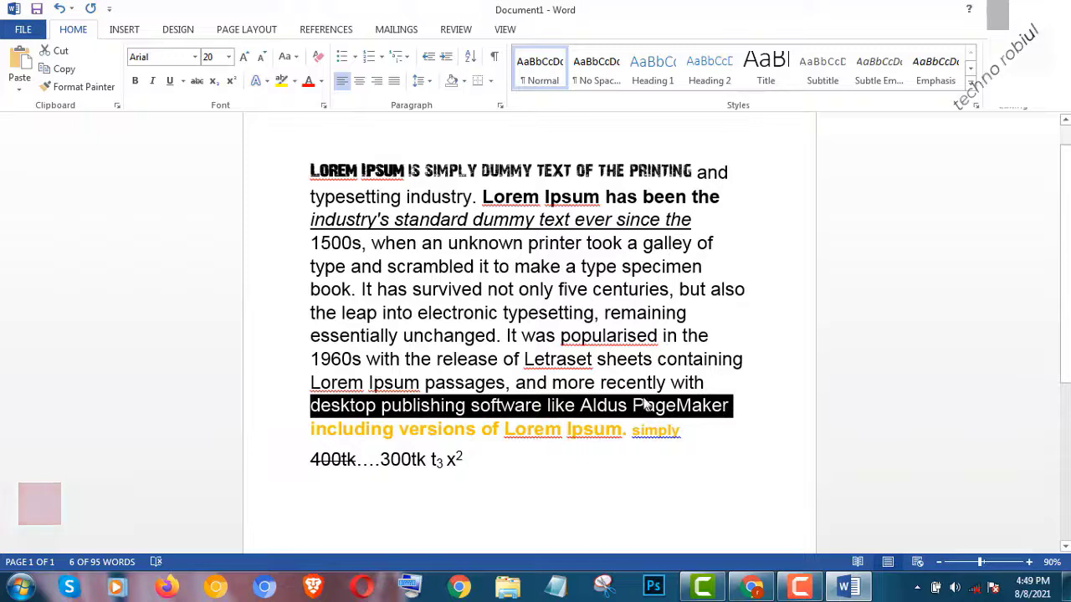
Highlight the line "desktop publishing software like Aldus PageMaker" in turquoise
left_click(747, 400)
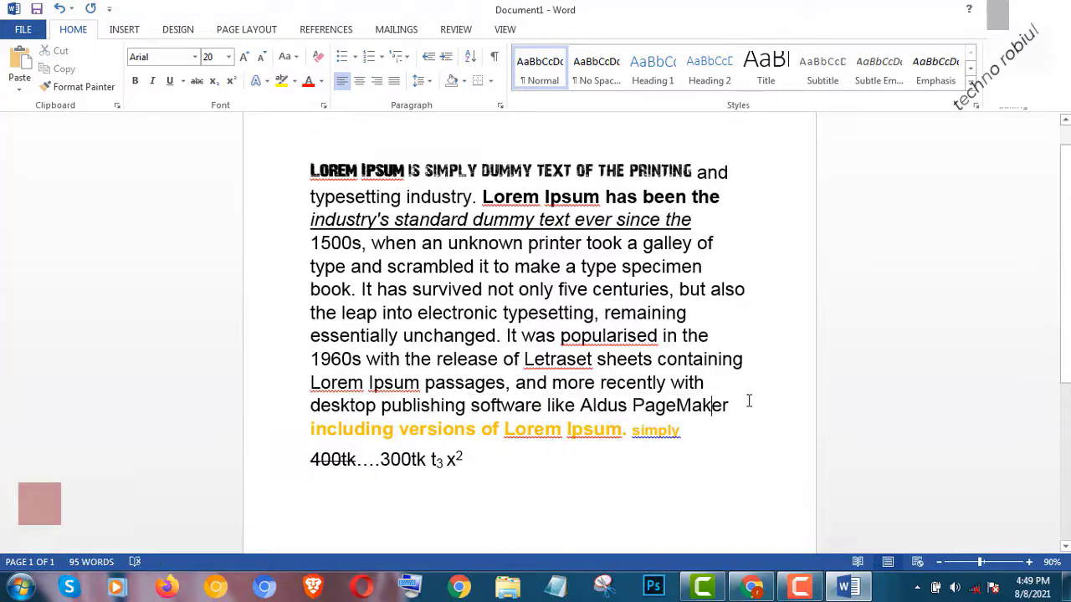
left_click_drag(748, 399, 246, 409)
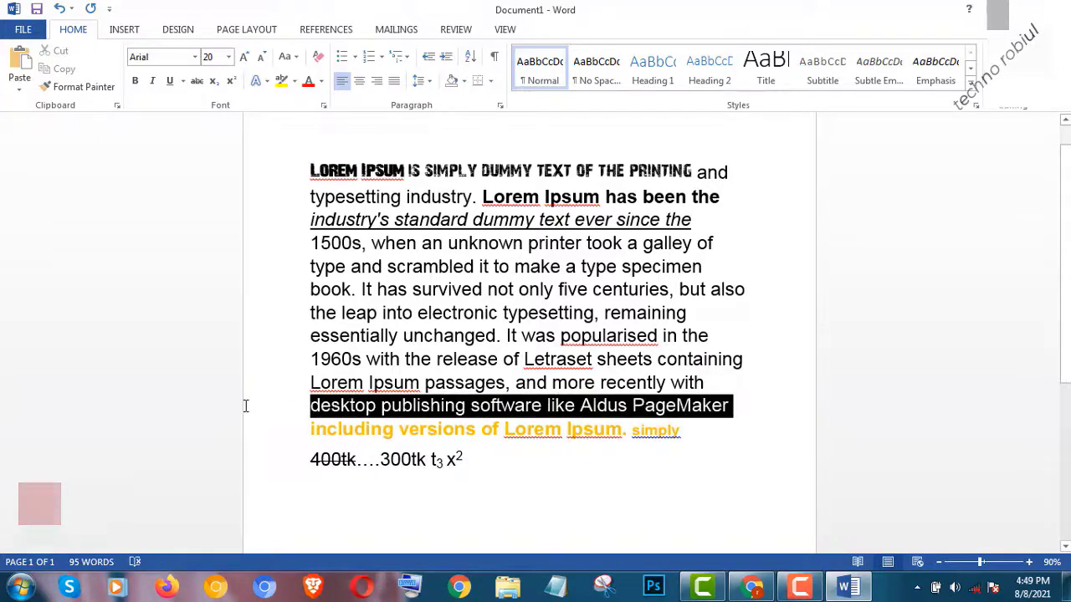
left_click(294, 82)
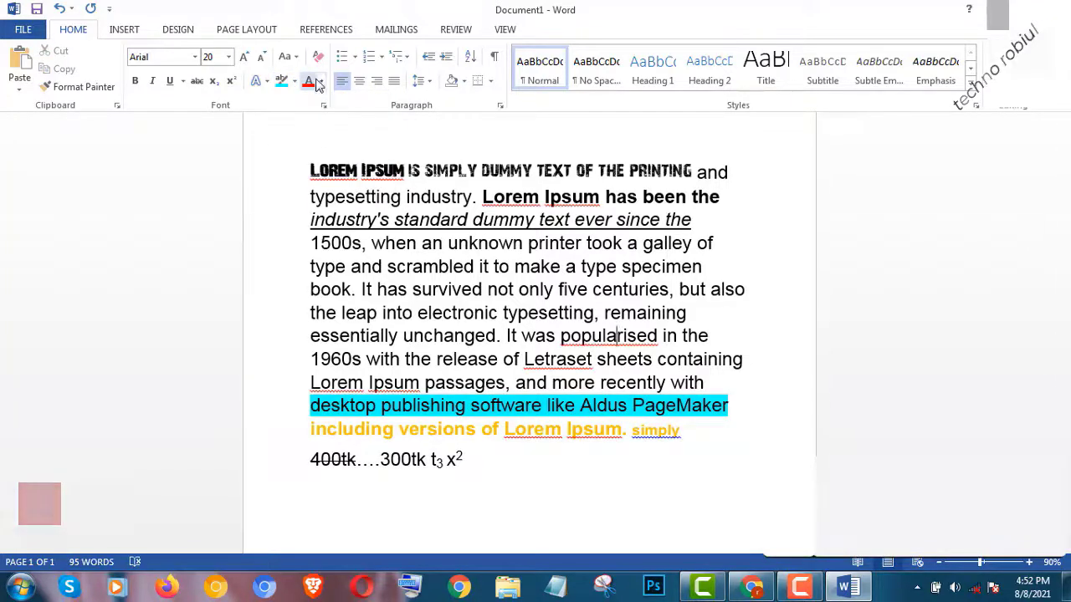
Change the font colour of the line "the leap into electronic typesetting, remaining" to red
left_click_drag(724, 310, 309, 313)
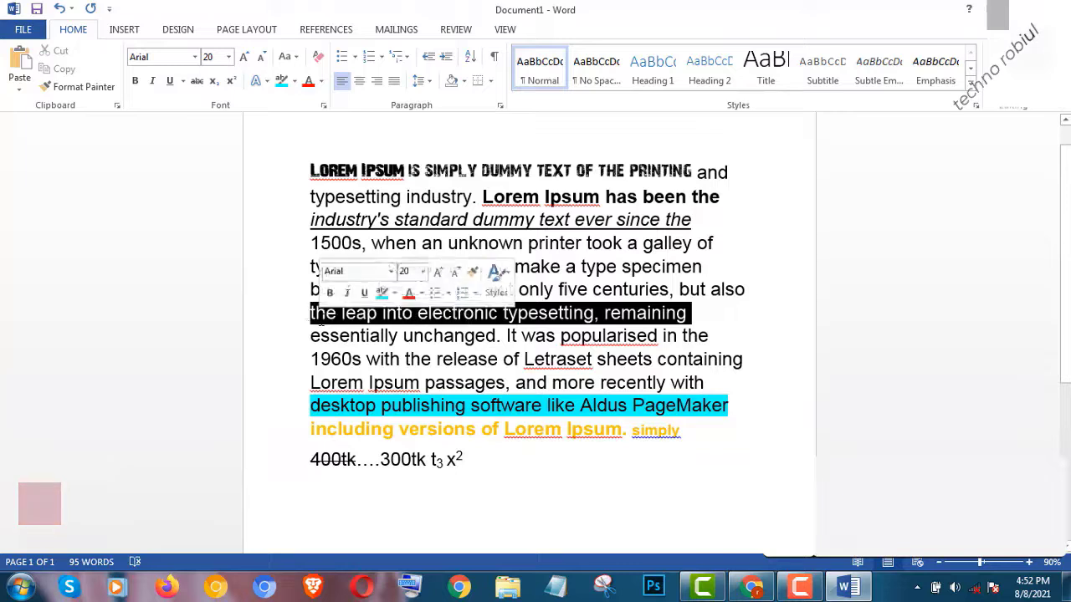
left_click(308, 81)
left_click(628, 336)
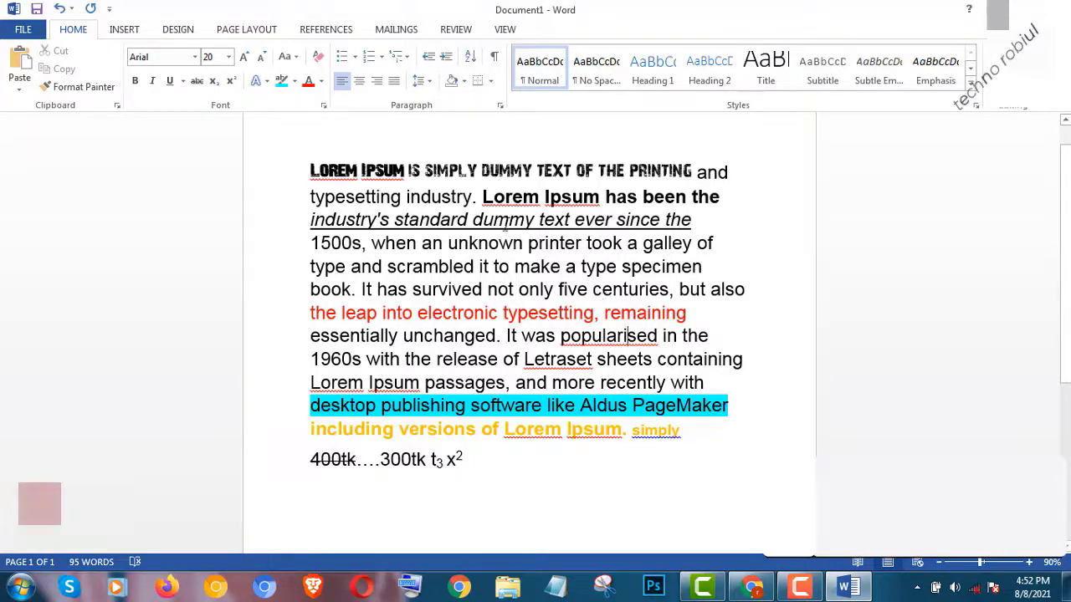
Try justified, right and centred alignment on the whole text and return it to left alignment
left_click(508, 223)
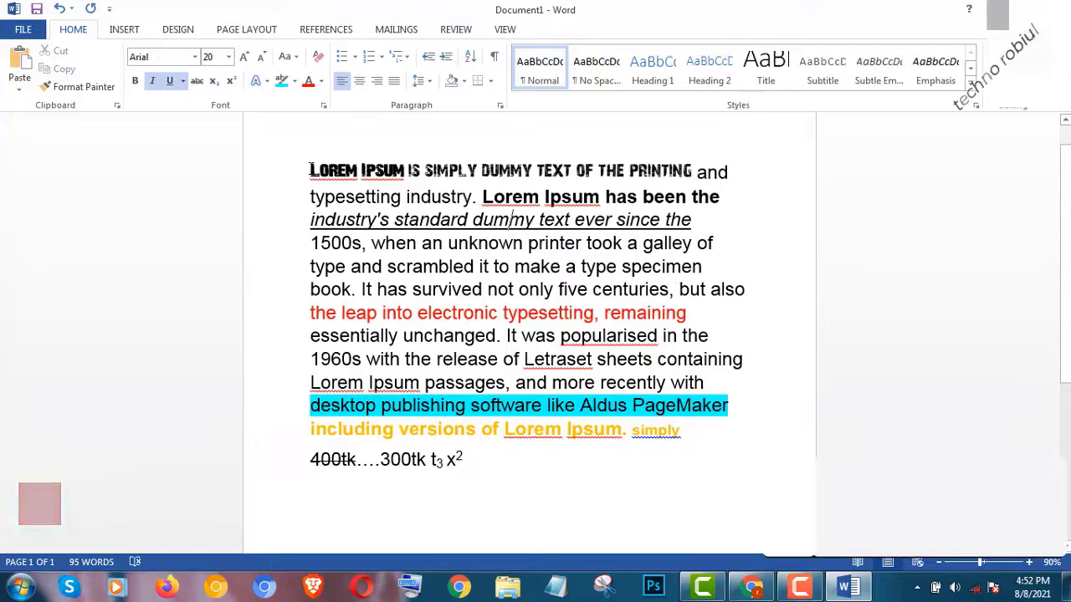
left_click_drag(310, 170, 686, 461)
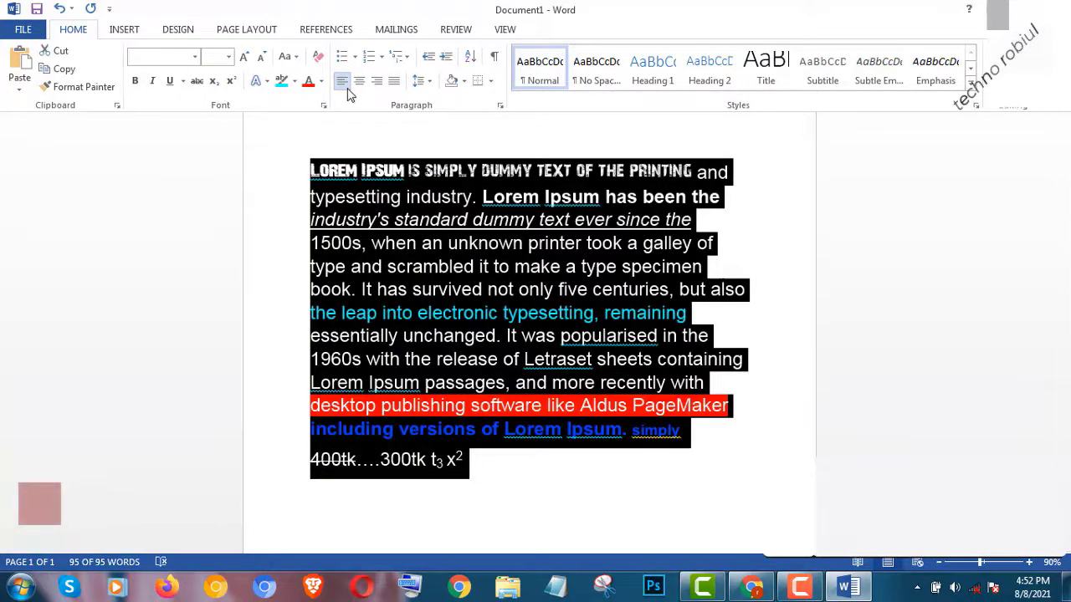
left_click(394, 82)
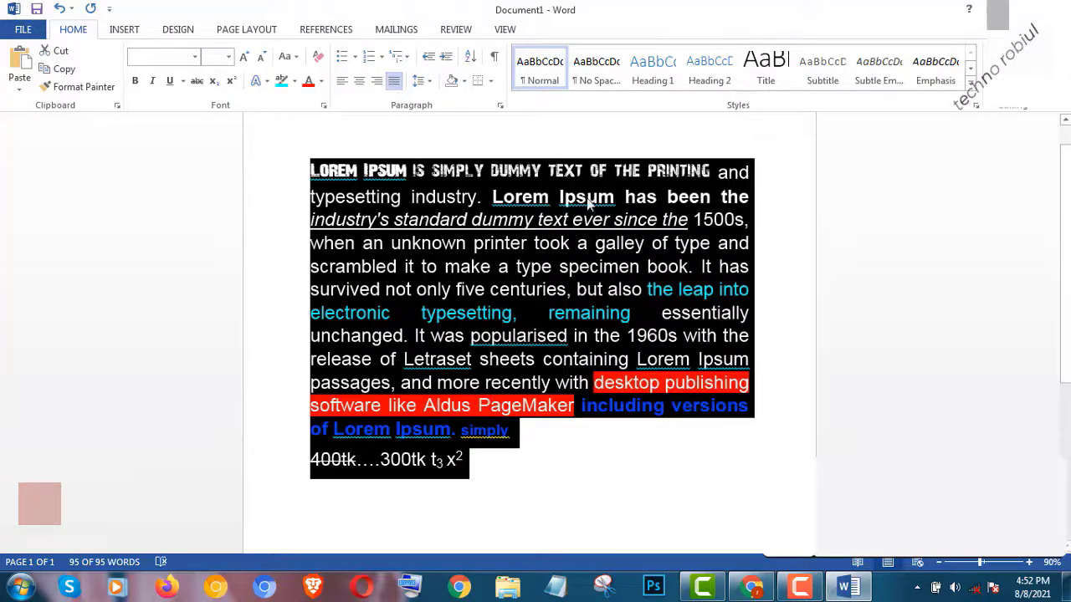
left_click(377, 82)
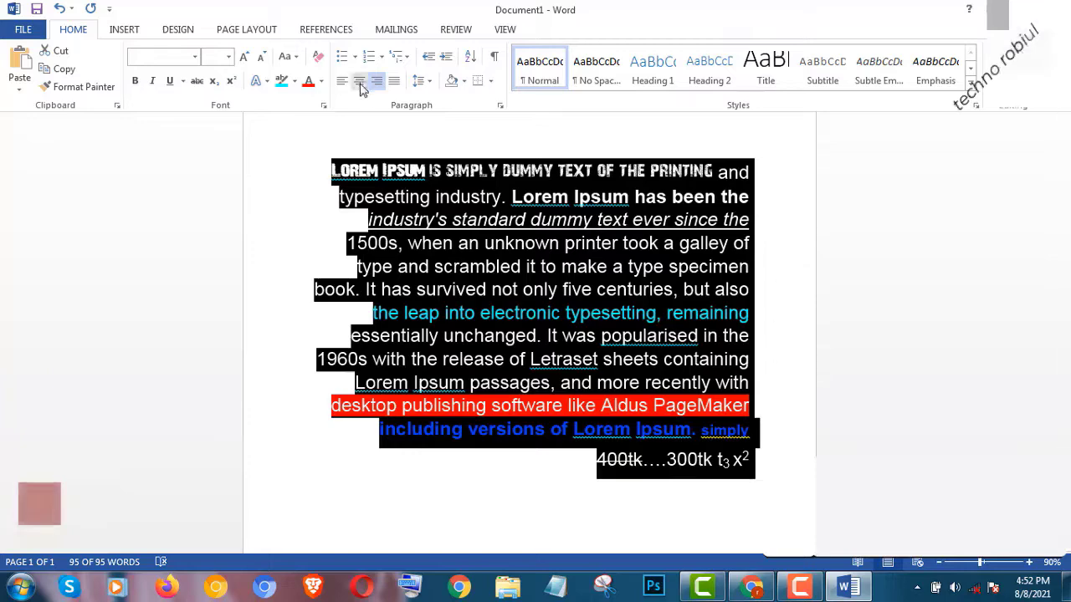
left_click(360, 81)
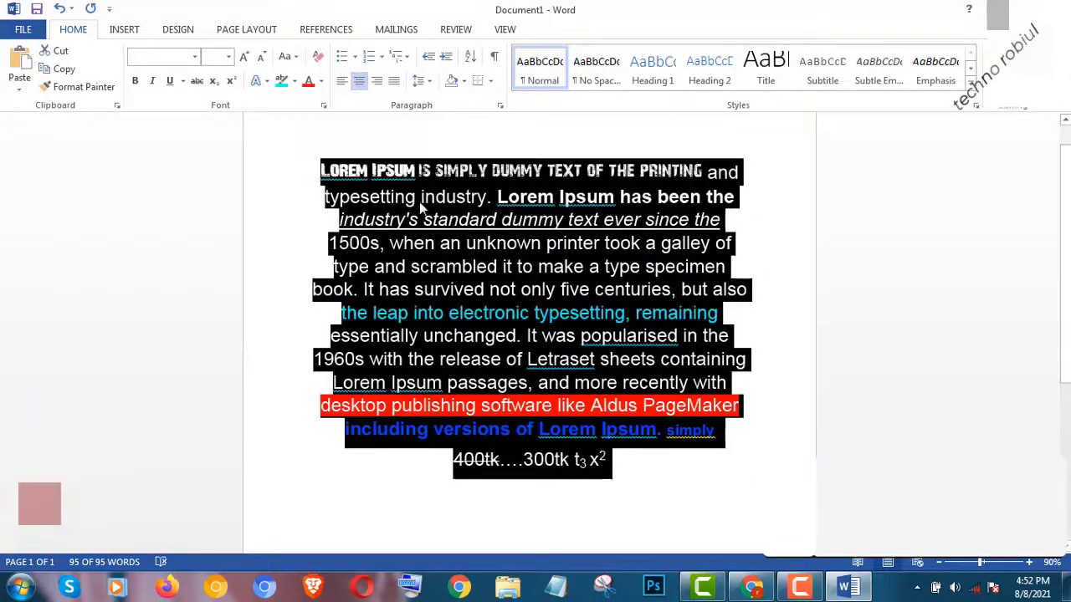
left_click(342, 82)
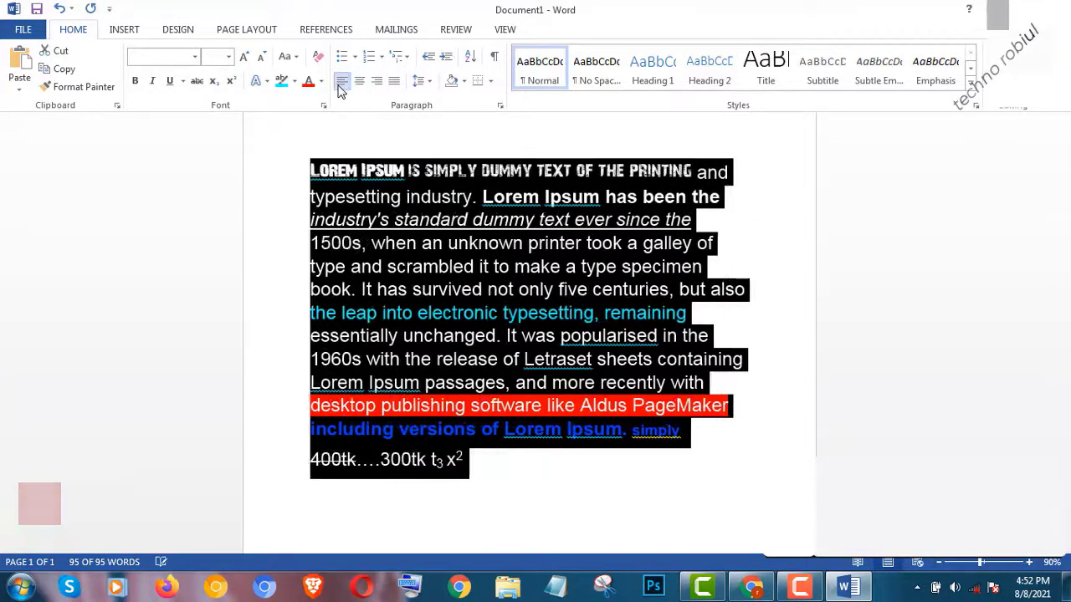
left_click(493, 173)
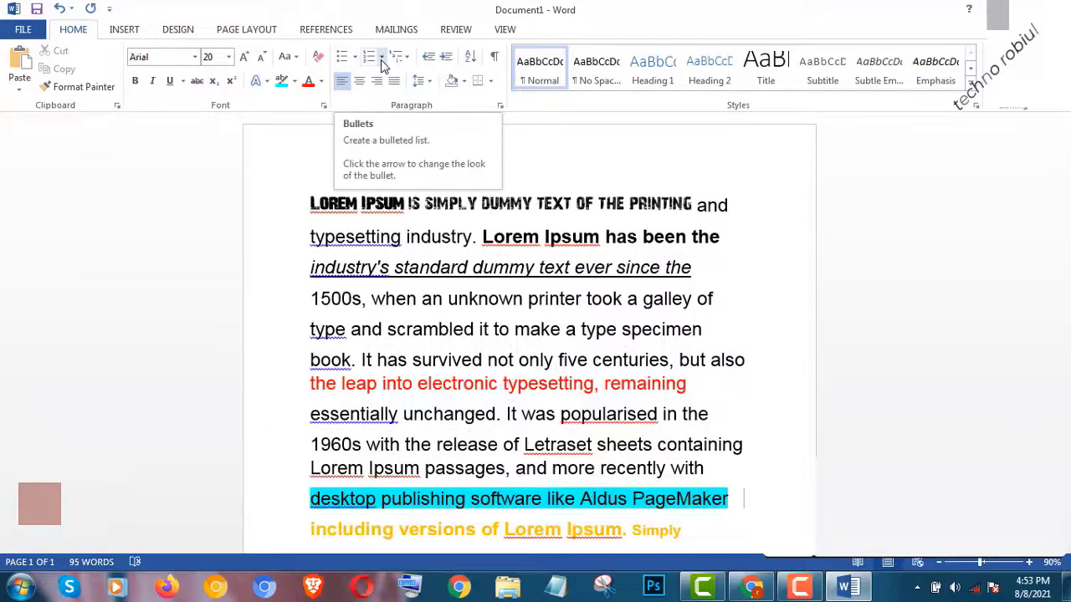
Format all lines of the document as a bulleted list and convert it to a numbered list
left_click(597, 165)
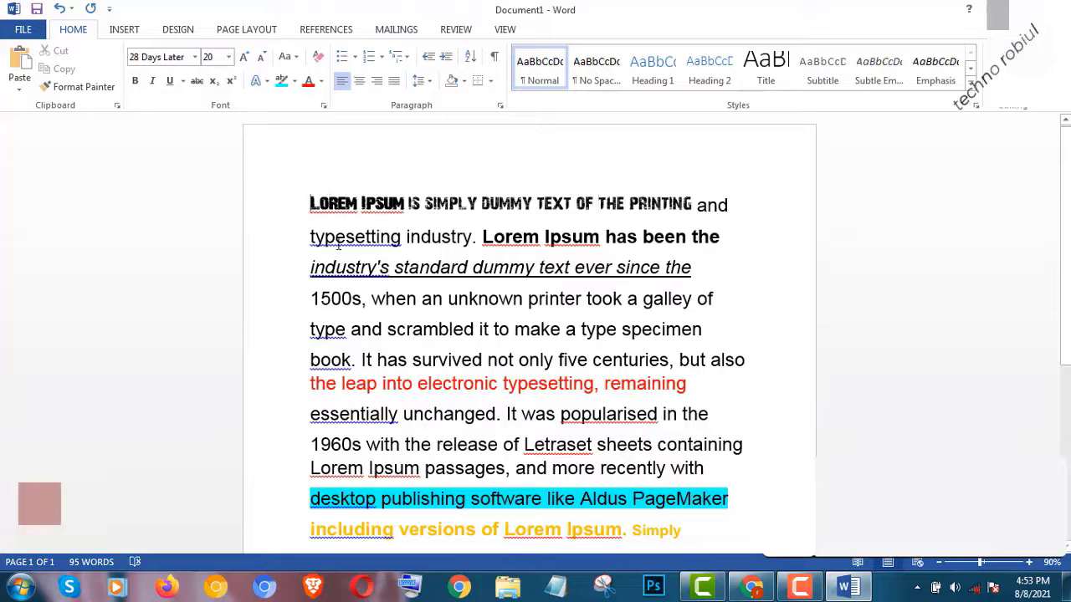
left_click_drag(311, 203, 591, 511)
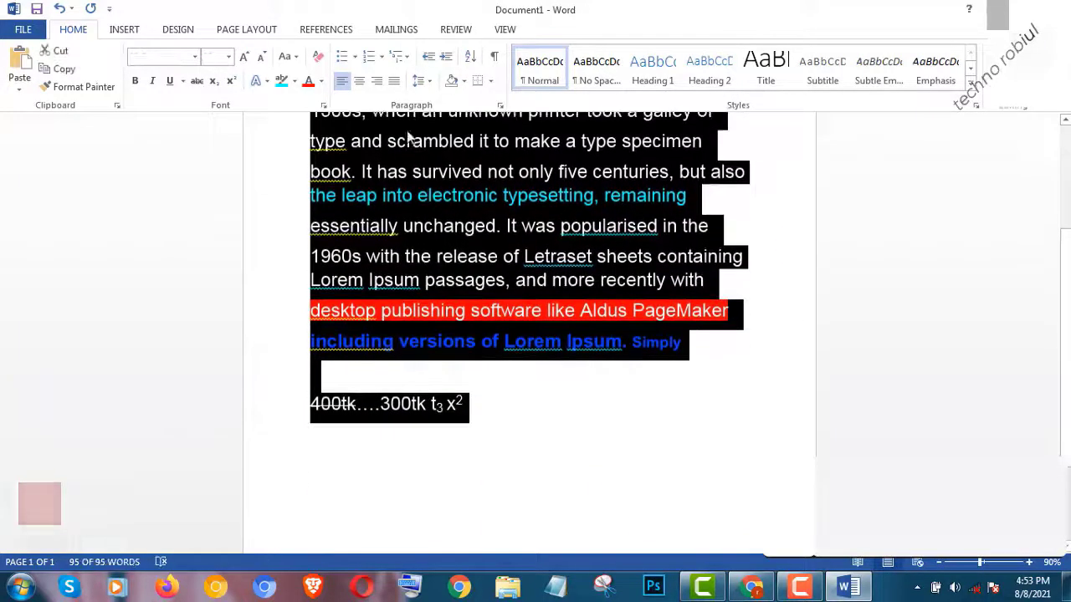
left_click(342, 56)
scroll(412, 265, "up", 1)
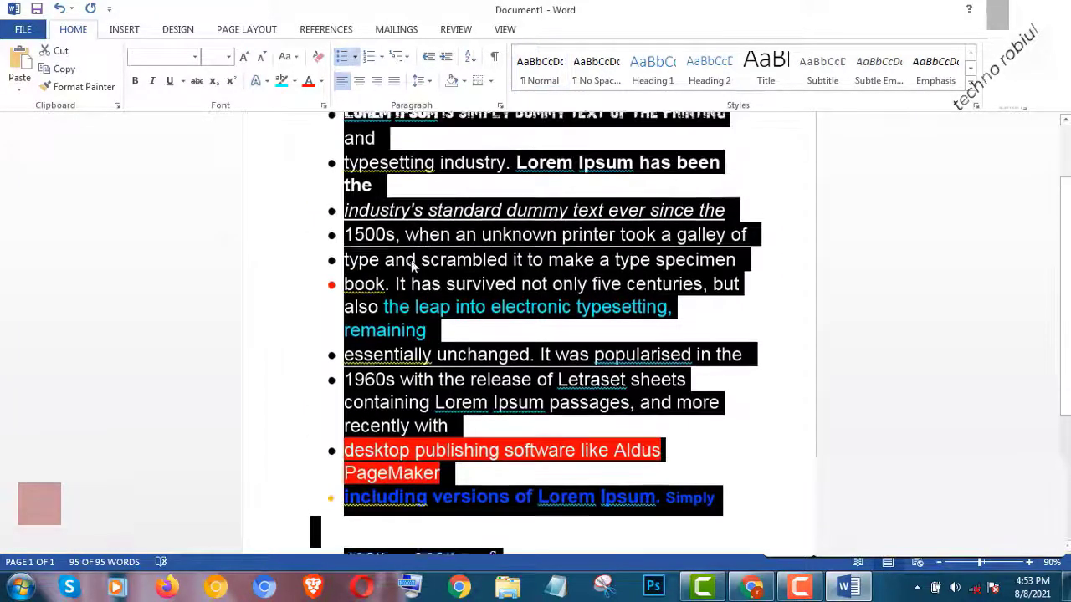
scroll(452, 266, "up", 1)
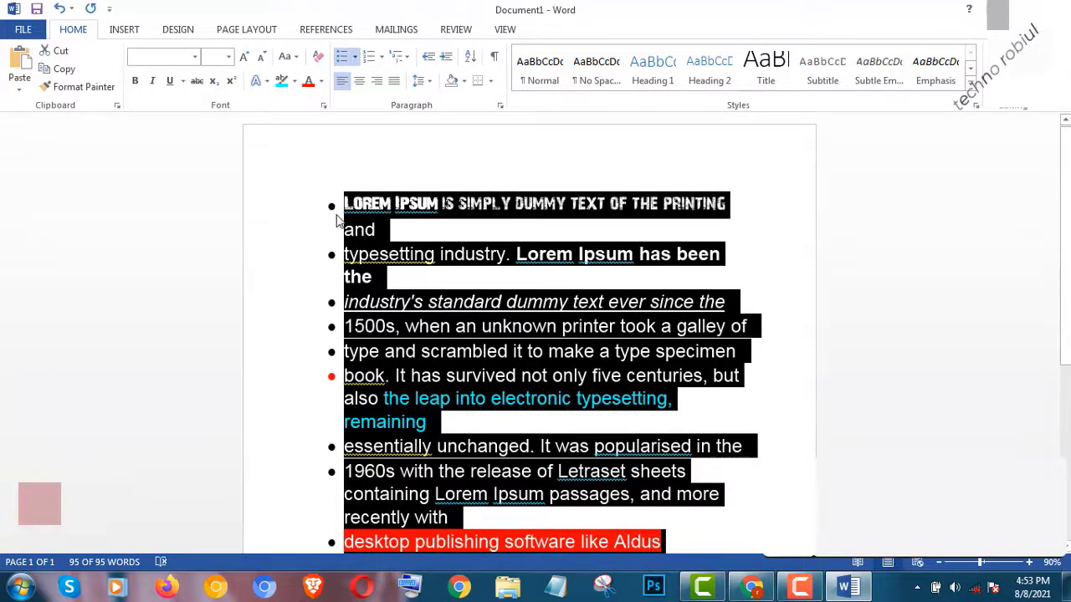
left_click(368, 57)
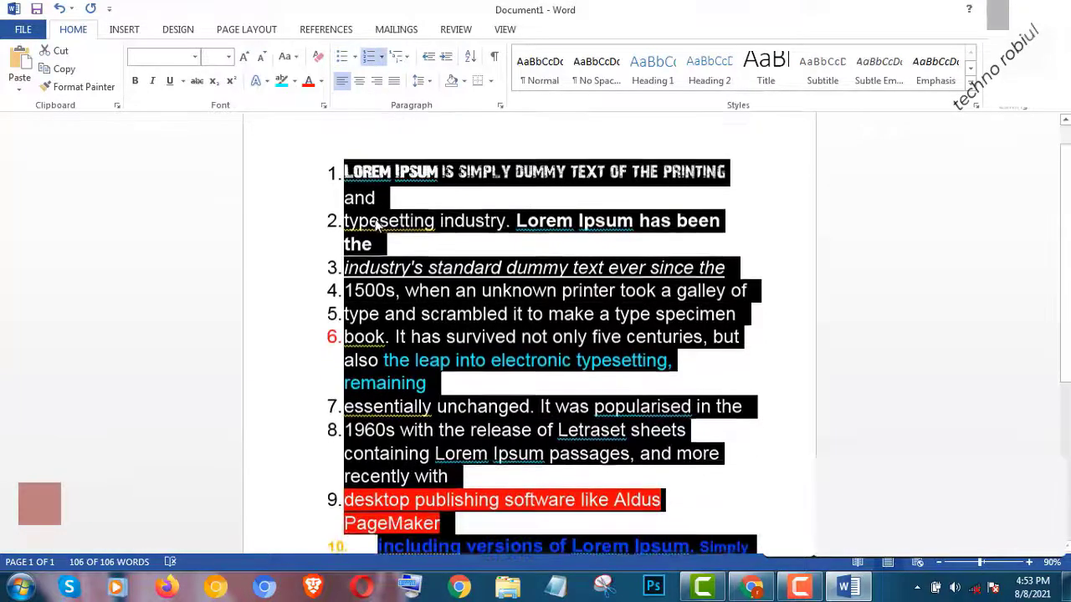
Try increasing the numbered list's indent by two levels and decreasing it back
left_click(454, 301)
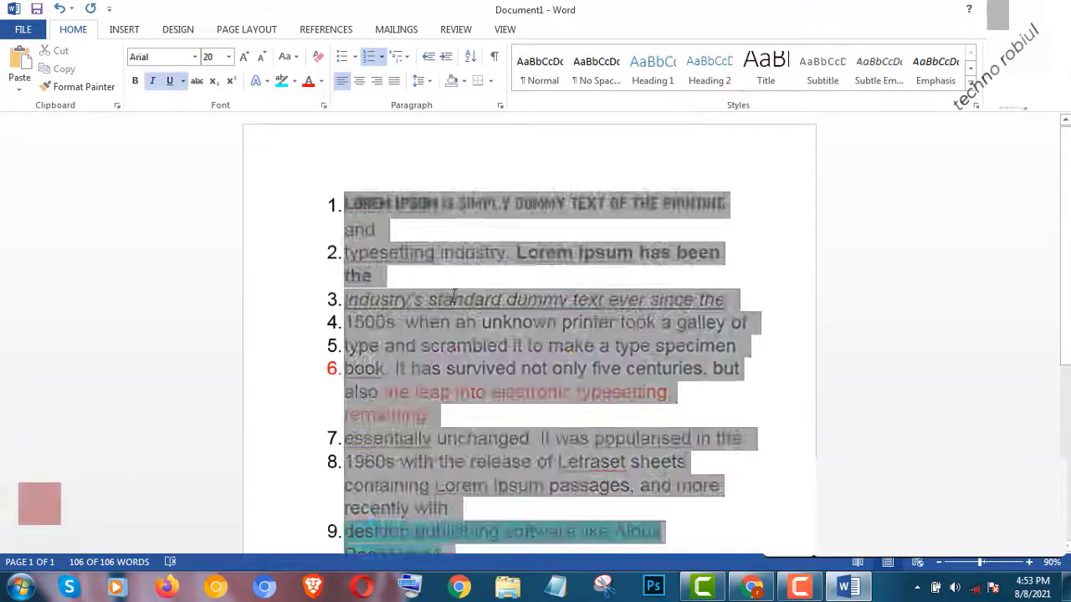
left_click(411, 209)
left_click_drag(326, 209, 726, 301)
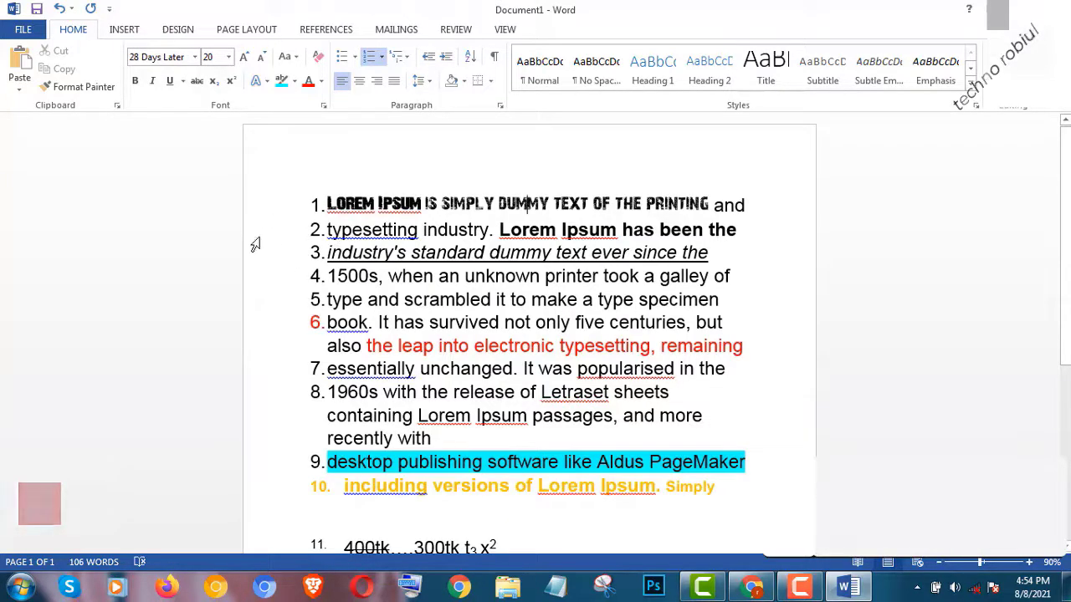
left_click(425, 205)
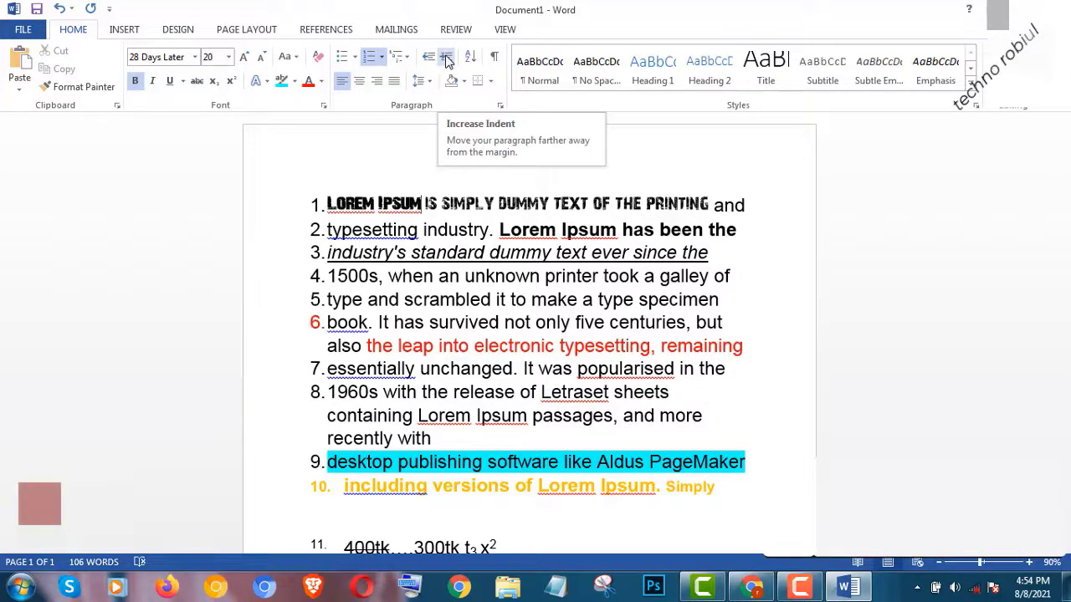
left_click(447, 61)
left_click(448, 61)
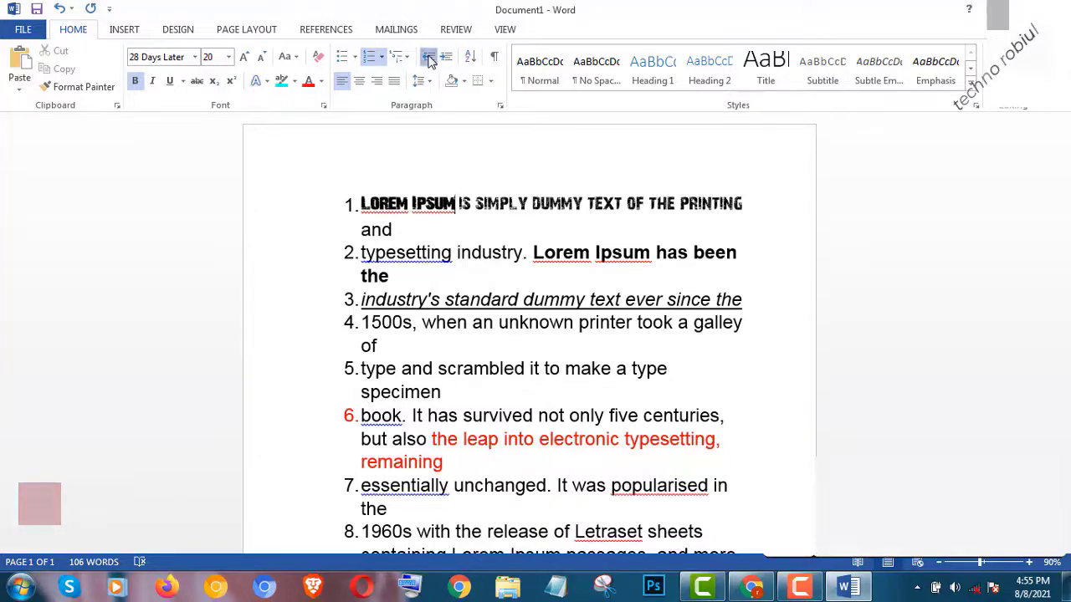
left_click(428, 61)
double_click(521, 204)
left_click(540, 205)
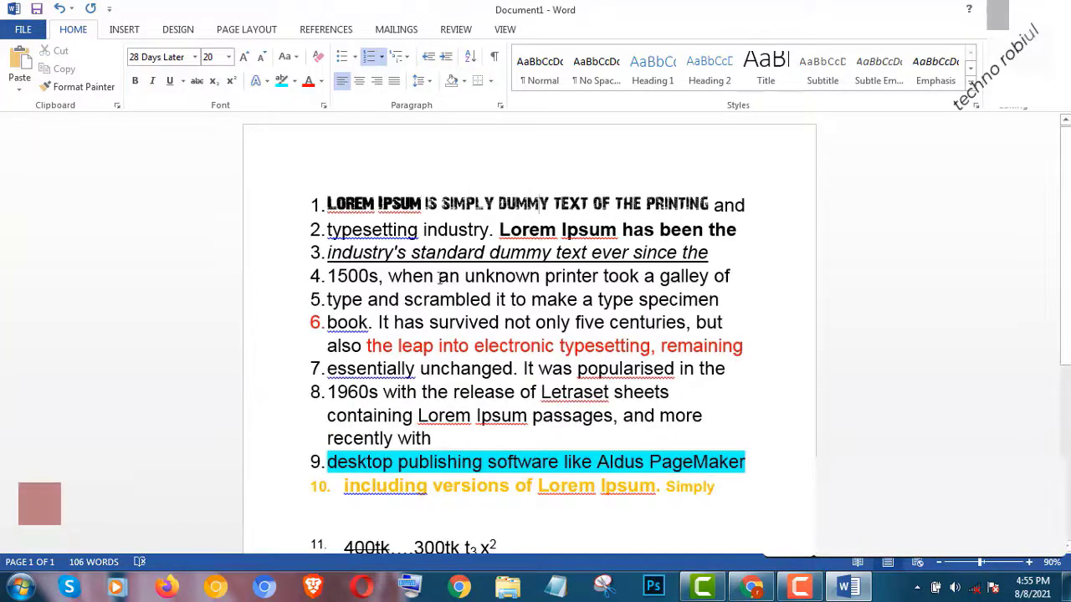
Apply the Heading 1 style to the first line, "Lorem Ipsum is simply dummy text of the printing and", and show the document's headings for navigation
left_click(429, 271)
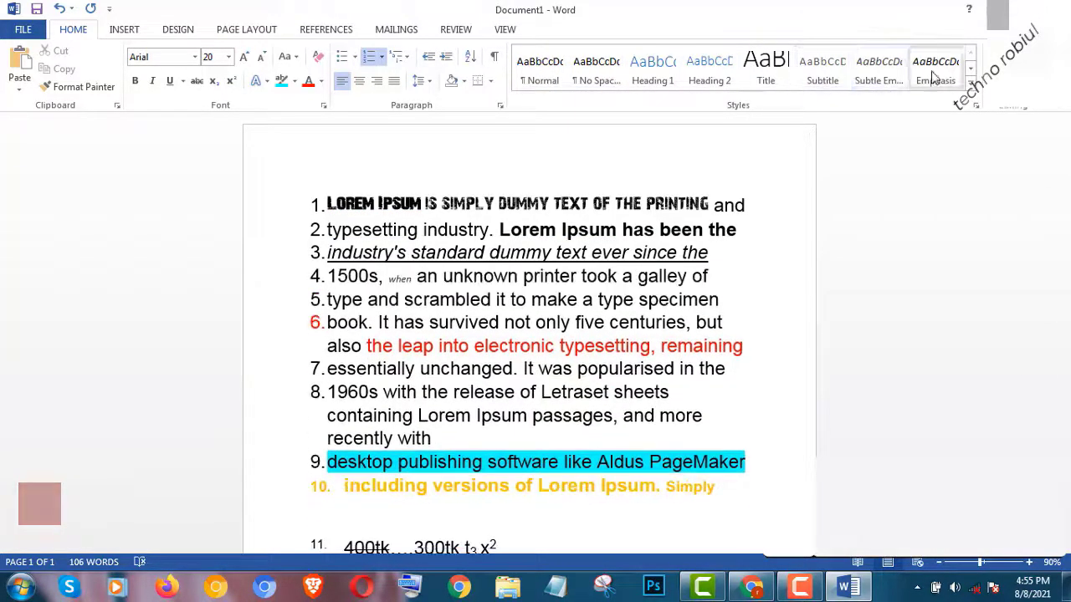
left_click(593, 204)
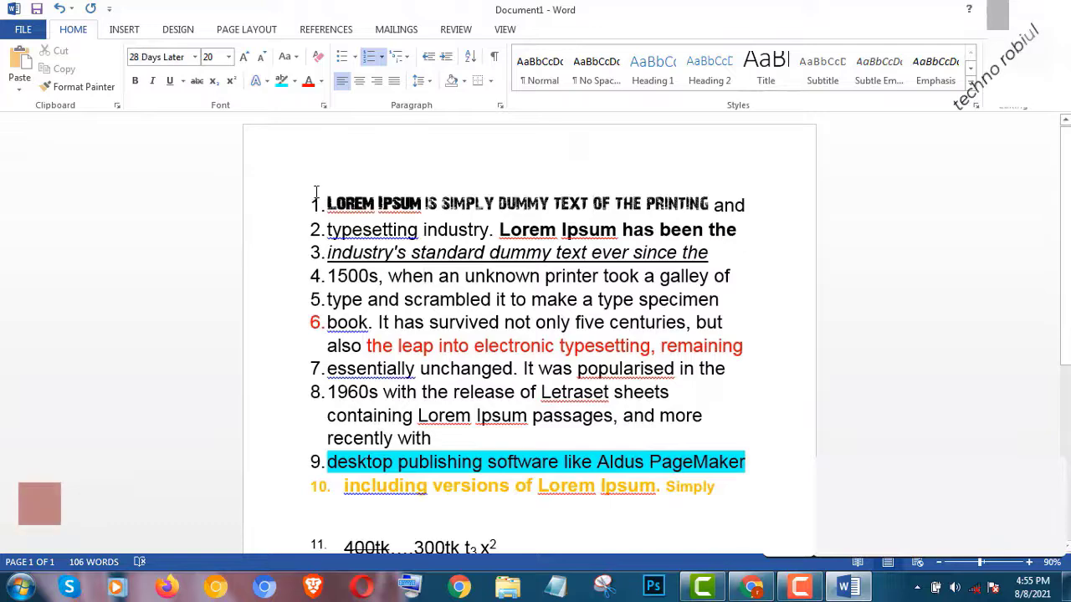
left_click_drag(308, 199, 793, 206)
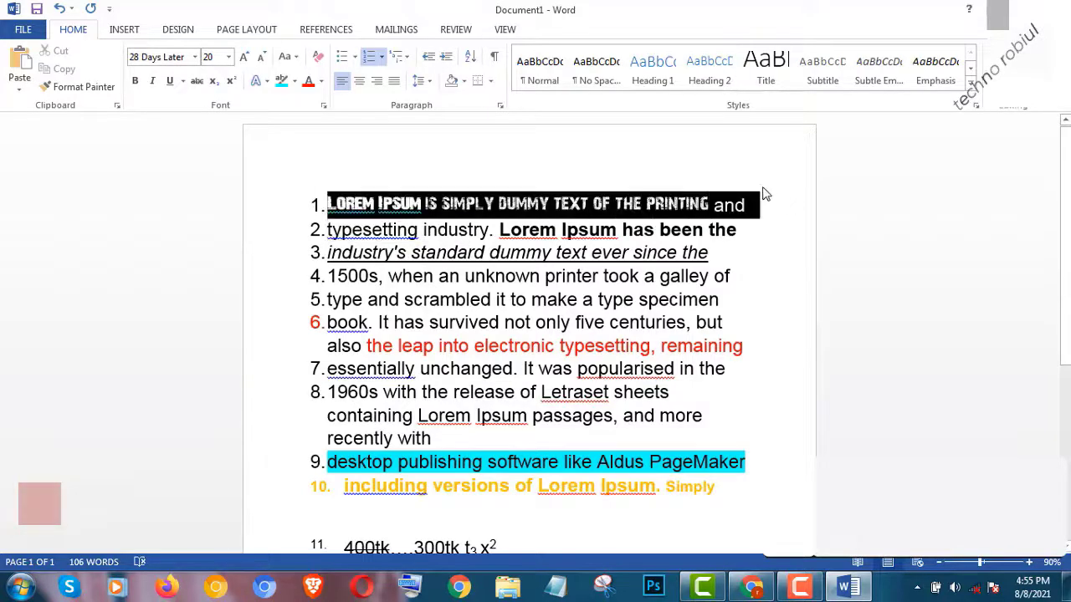
left_click(653, 71)
key("ctrl+f")
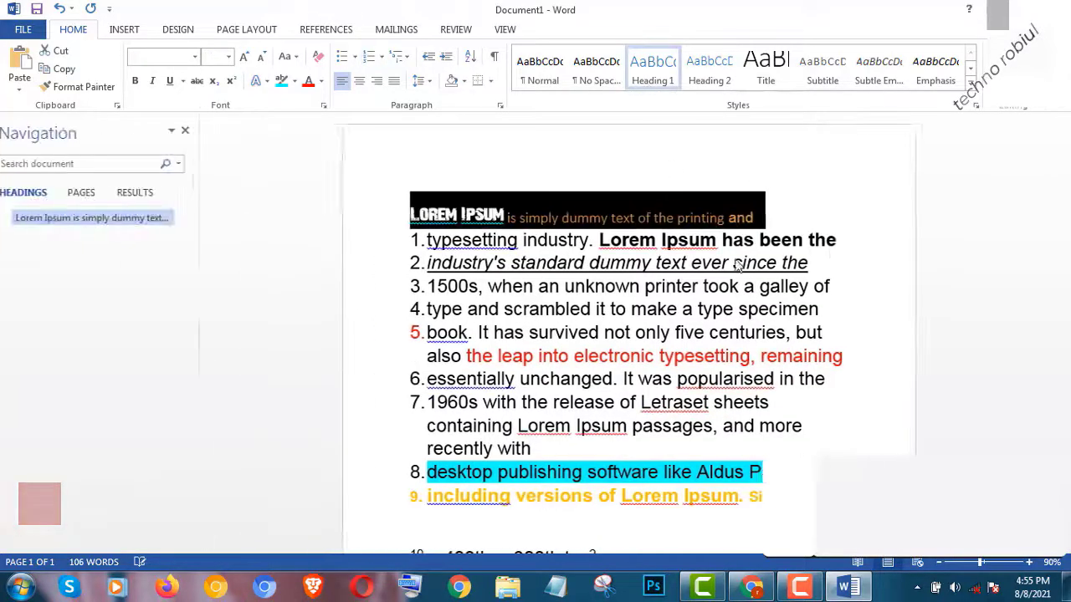
Apply the Subtitle style to the line "type and scrambled it to make a type specimen"
left_click_drag(861, 308, 347, 311)
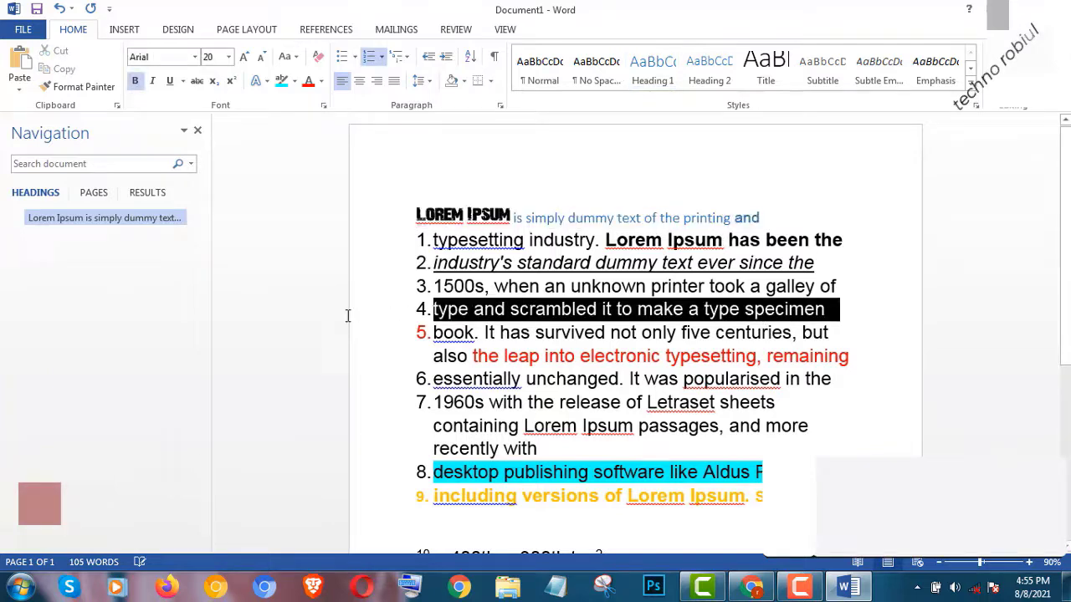
left_click(820, 72)
left_click(870, 299)
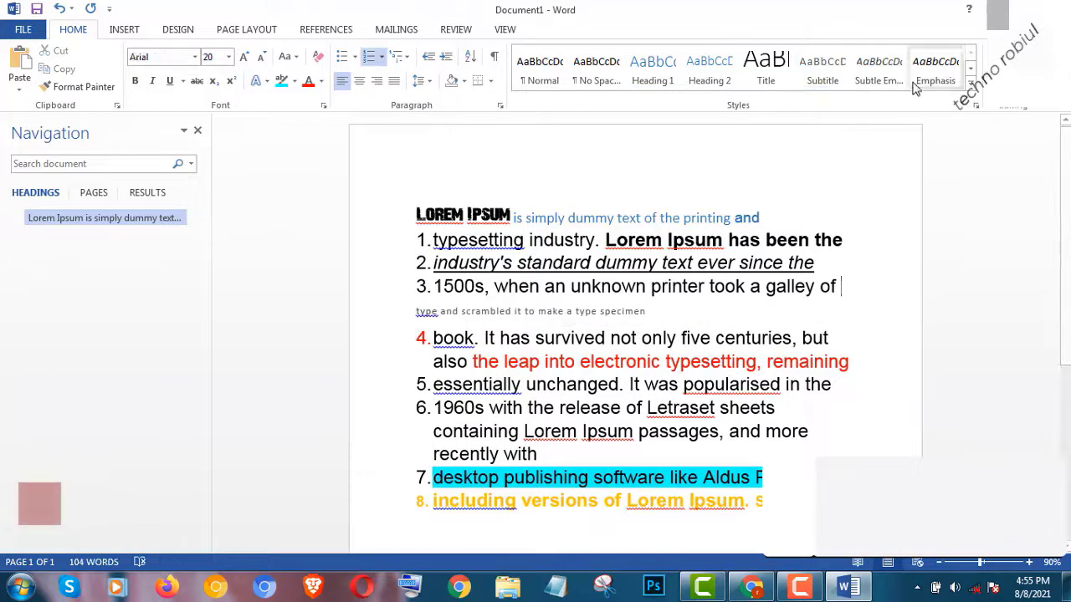
key("Down")
Apply the Emphasis style to "1960s with the release of Letraset sheets" and close the document navigation
scroll(784, 335, "down", 2)
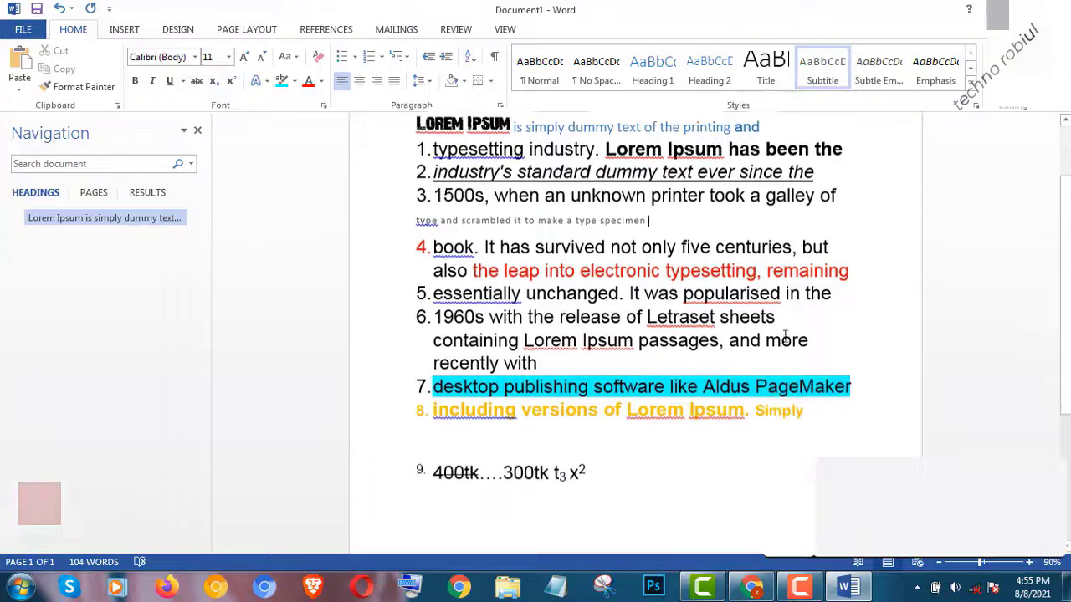
left_click_drag(782, 308, 432, 308)
scroll(920, 168, "up", 2)
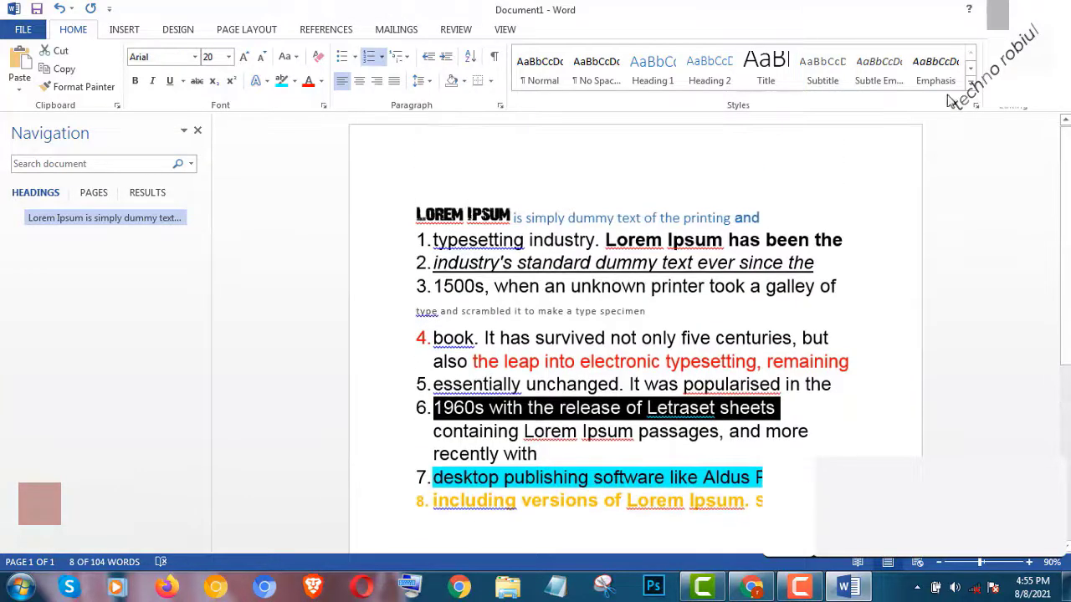
left_click(935, 67)
left_click(703, 384)
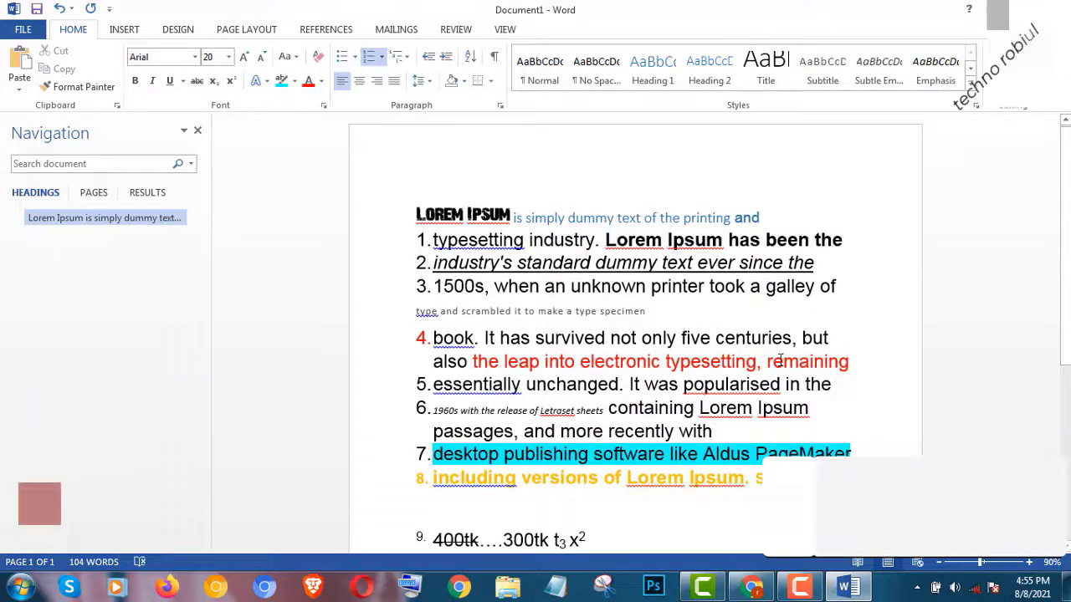
scroll(779, 360, "down", 1)
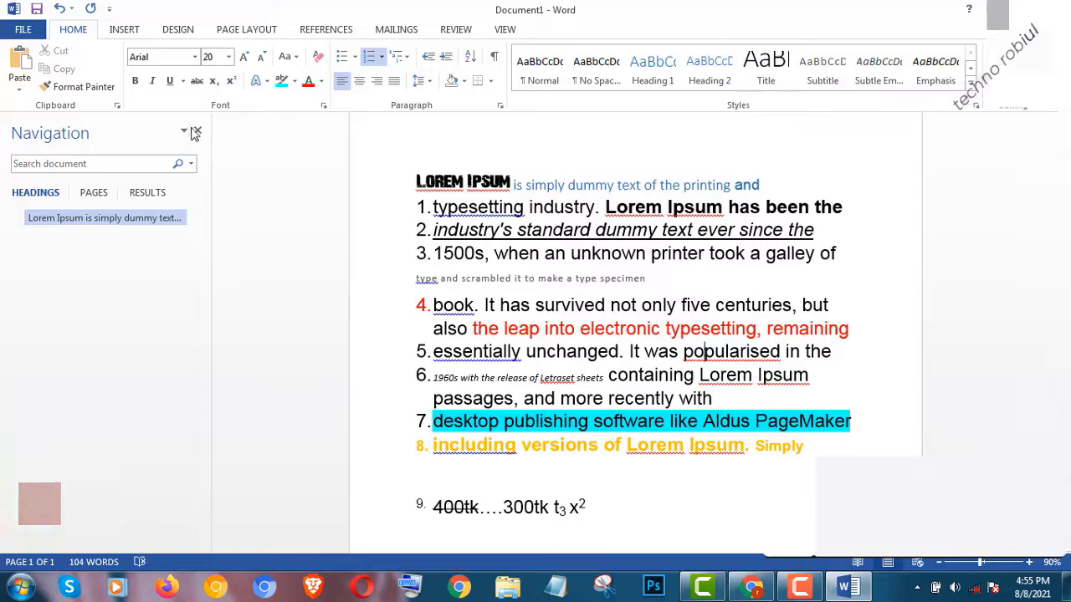
left_click(196, 133)
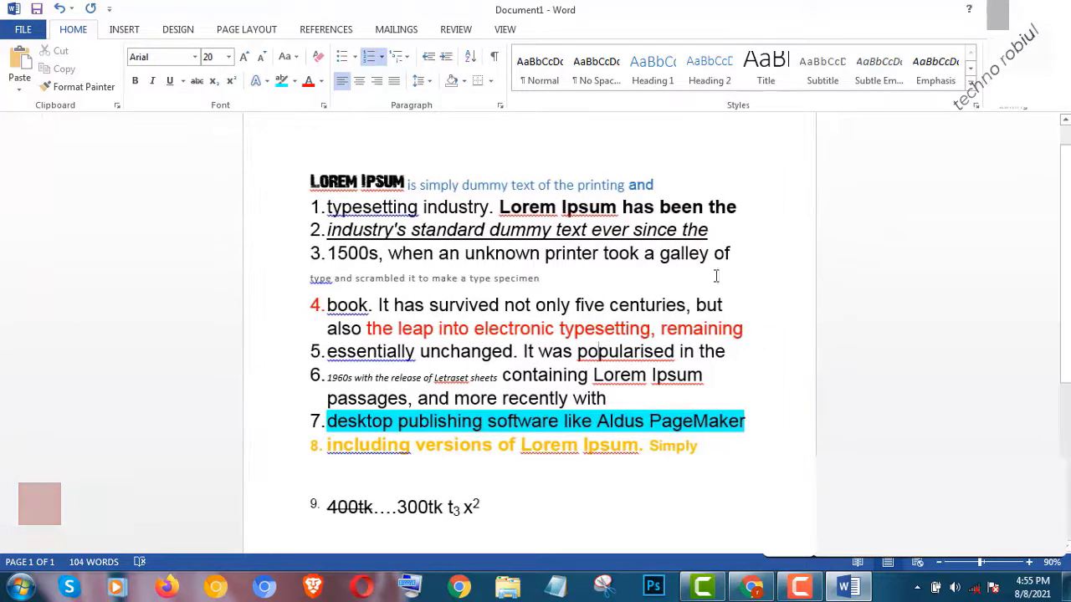
Search the document for the word "unknown"
left_click(736, 280)
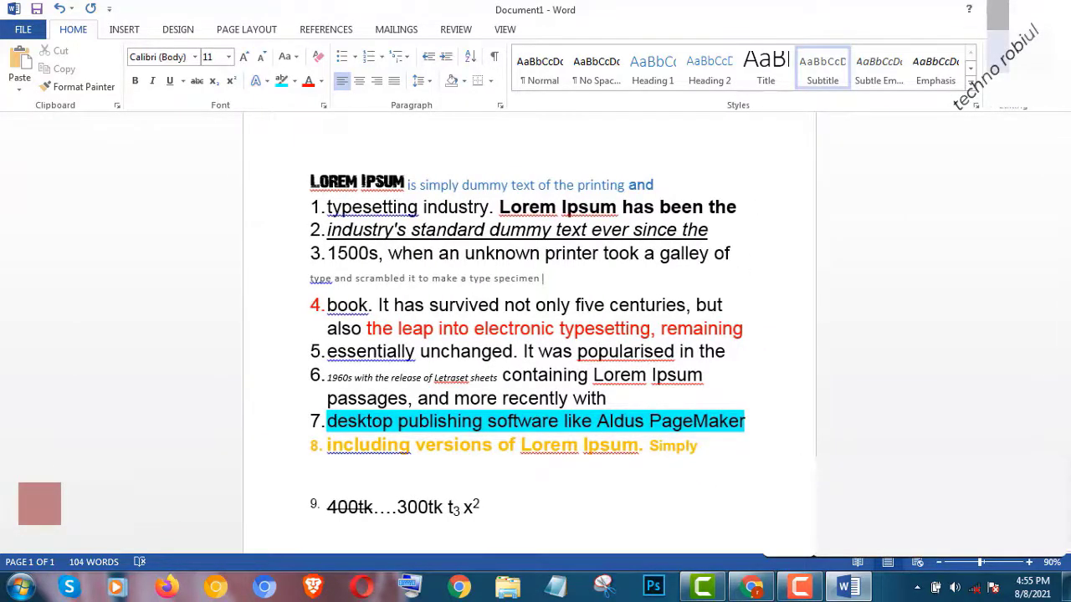
left_click(1006, 87)
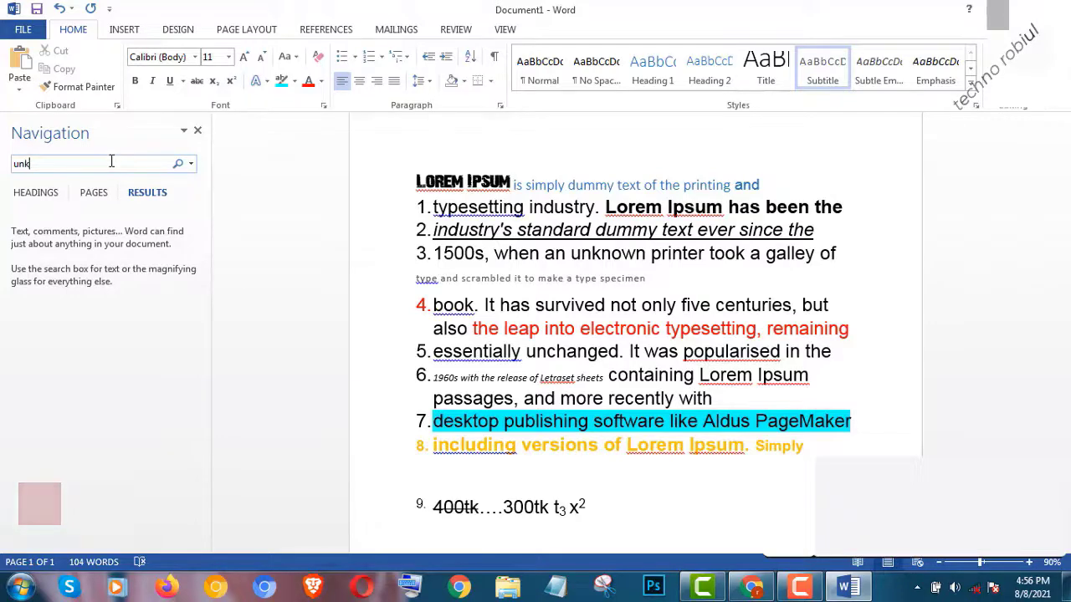
type("own")
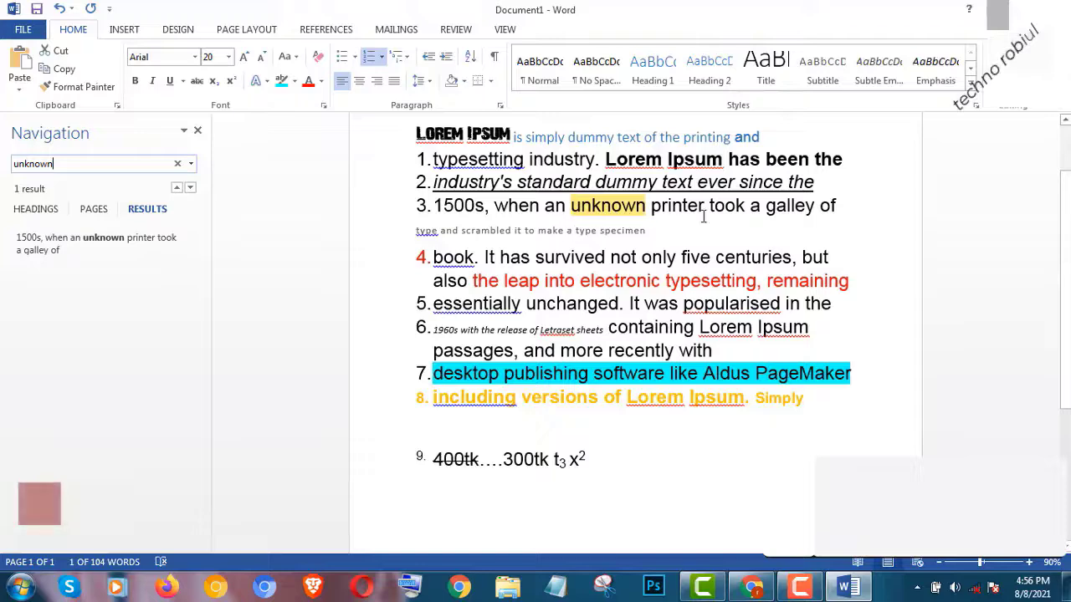
left_click(736, 219)
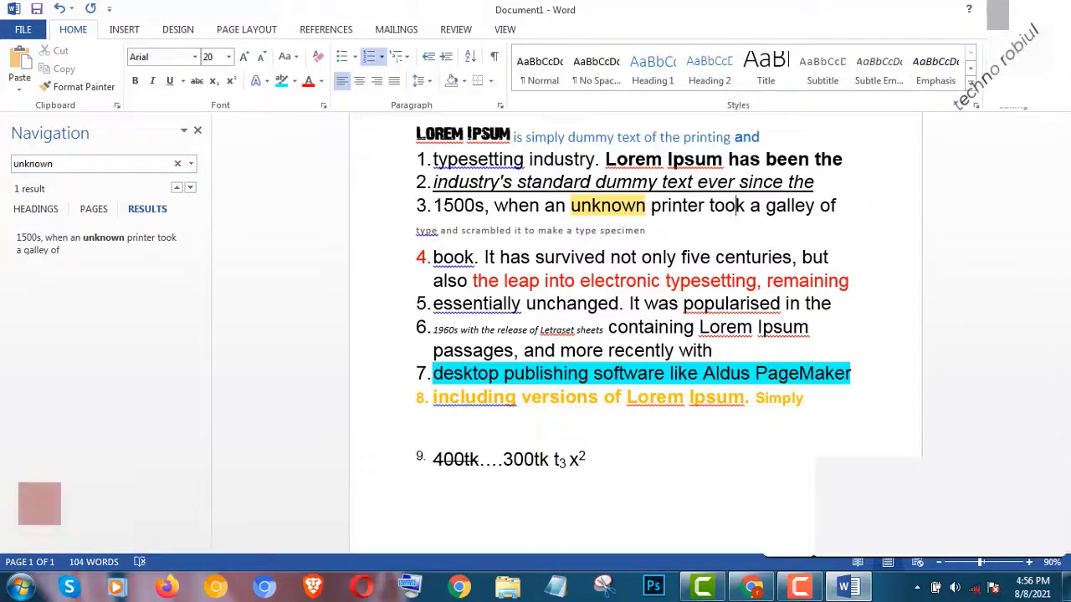
Replace the word "unknown" with "known" using Find and Replace, and close the dialog
left_click(1012, 69)
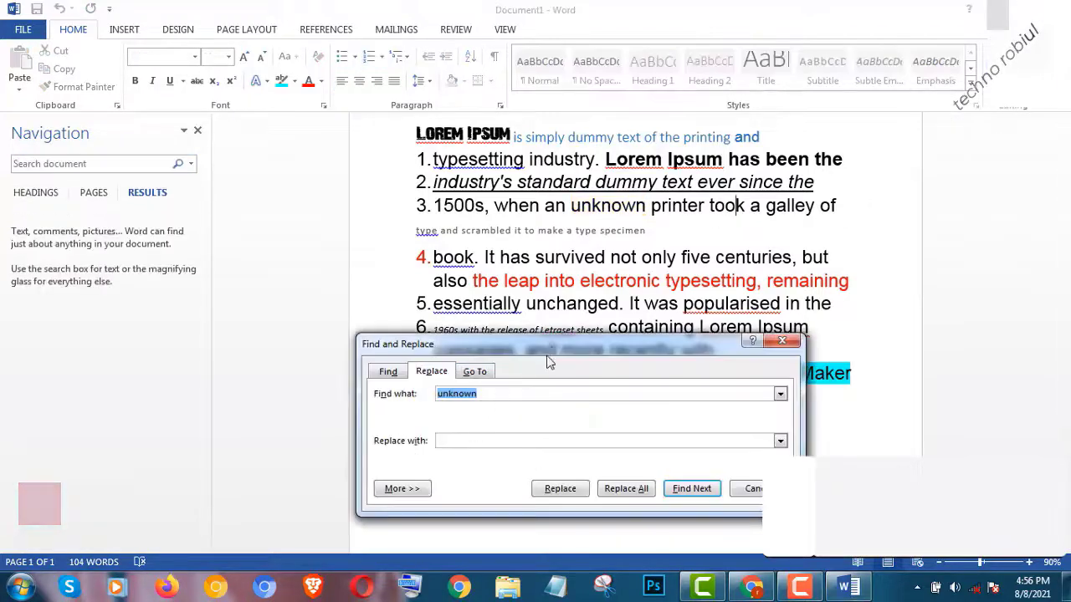
left_click_drag(559, 338, 571, 289)
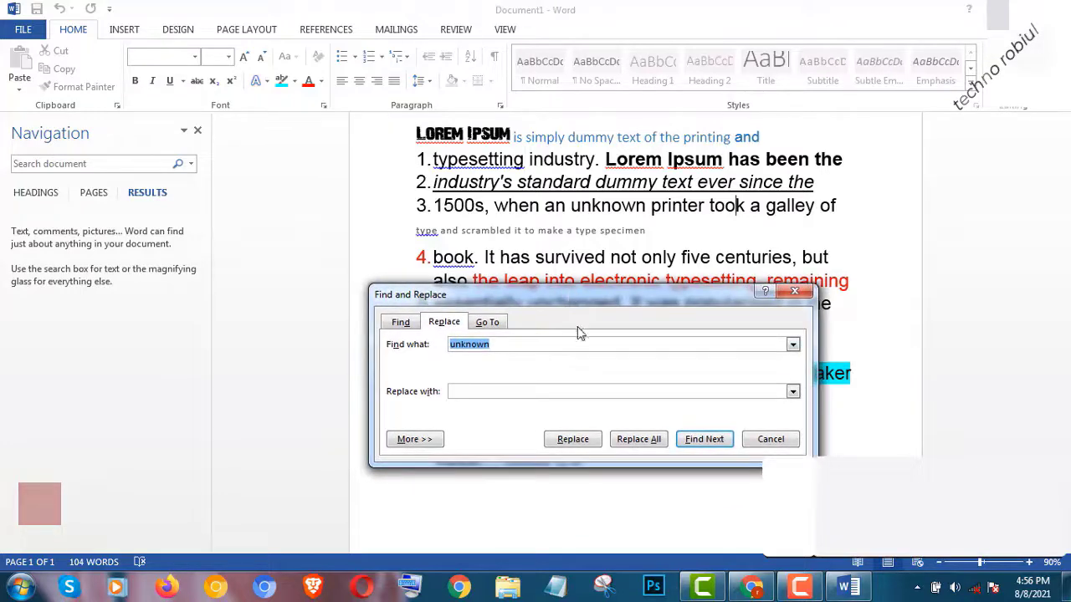
left_click(497, 386)
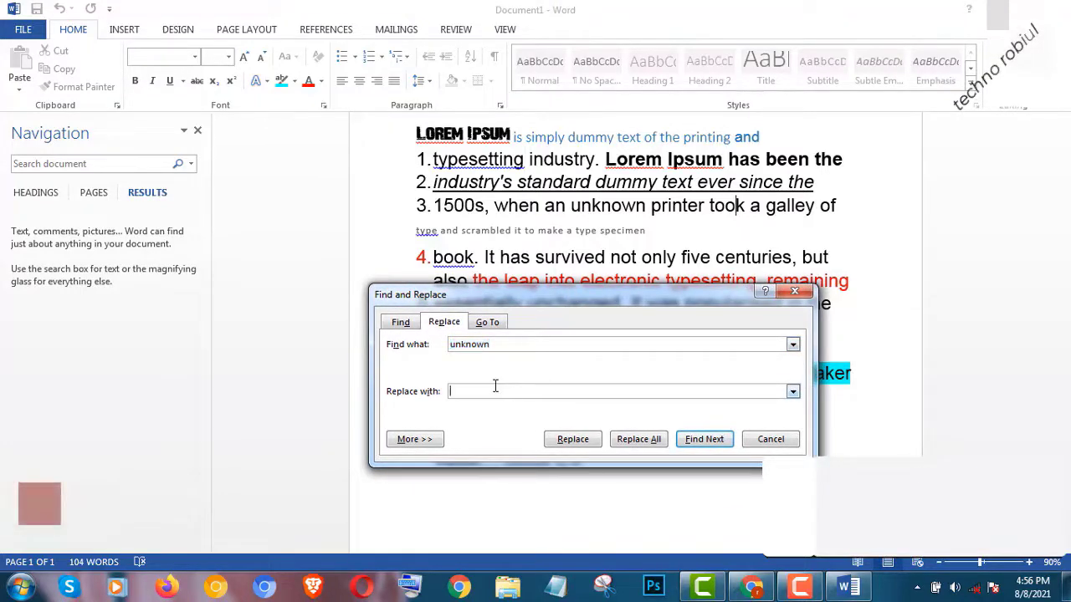
left_click(514, 391)
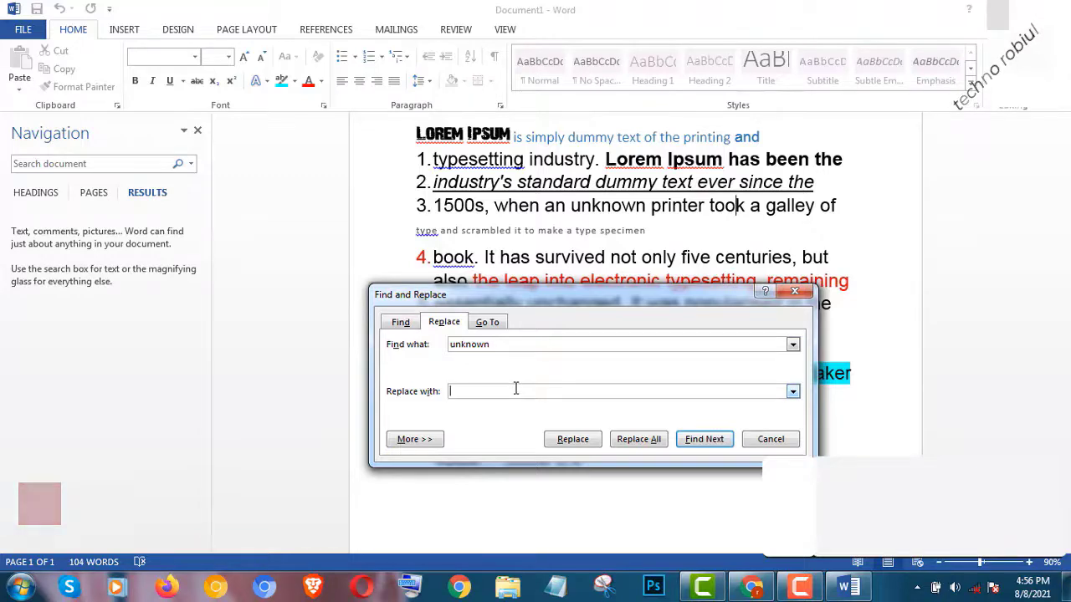
type("known")
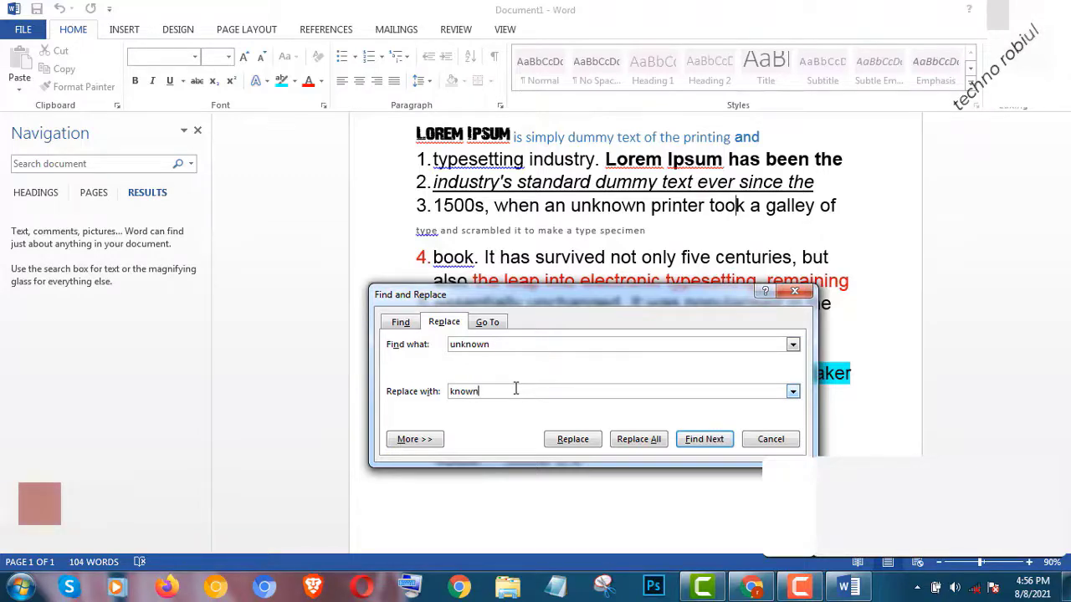
left_click(719, 437)
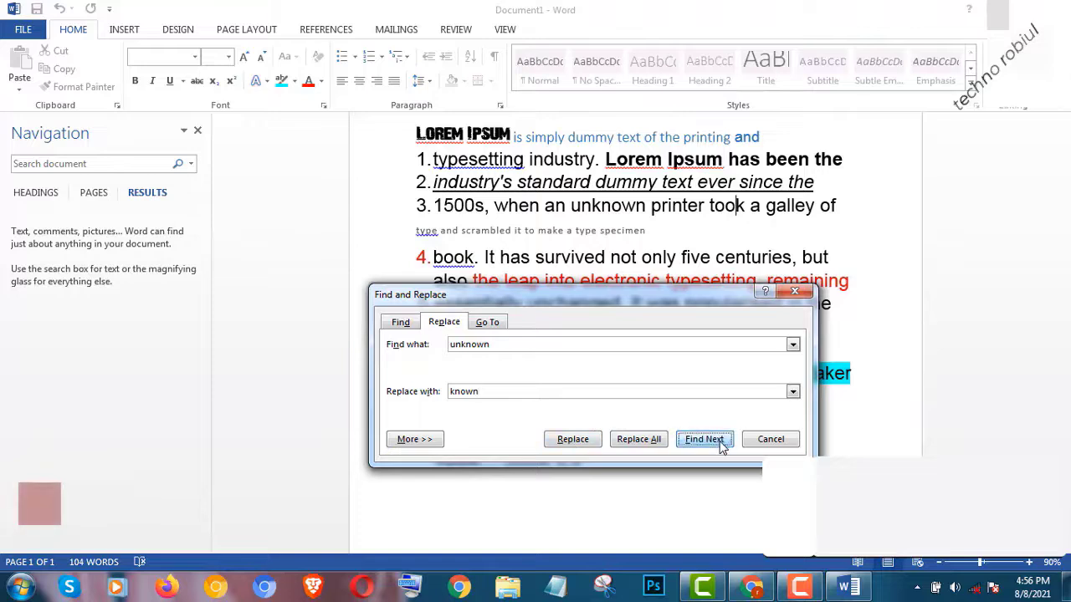
left_click(563, 444)
left_click(545, 334)
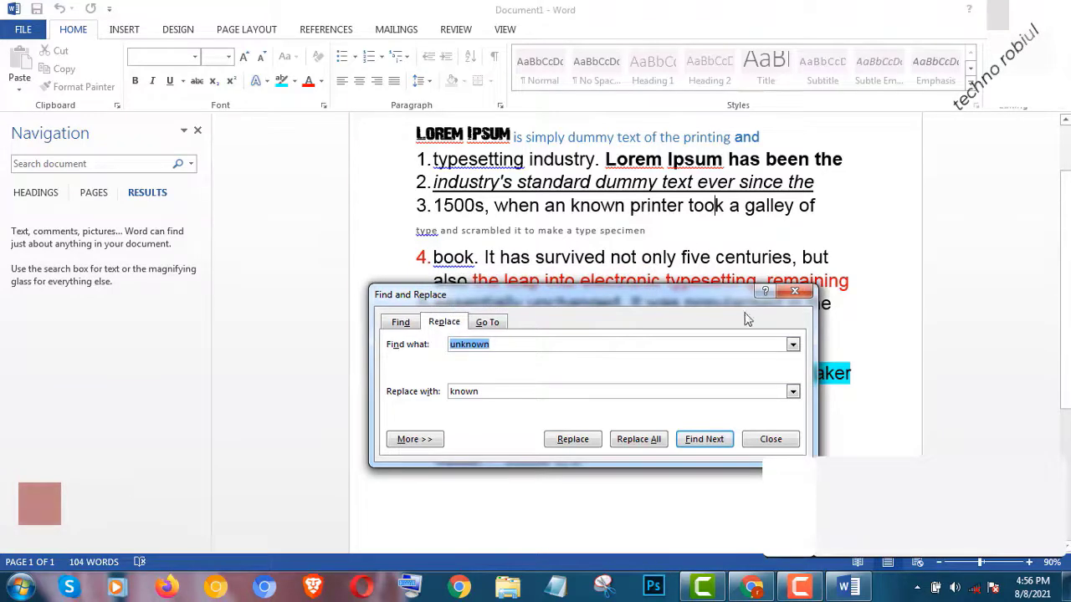
left_click(781, 297)
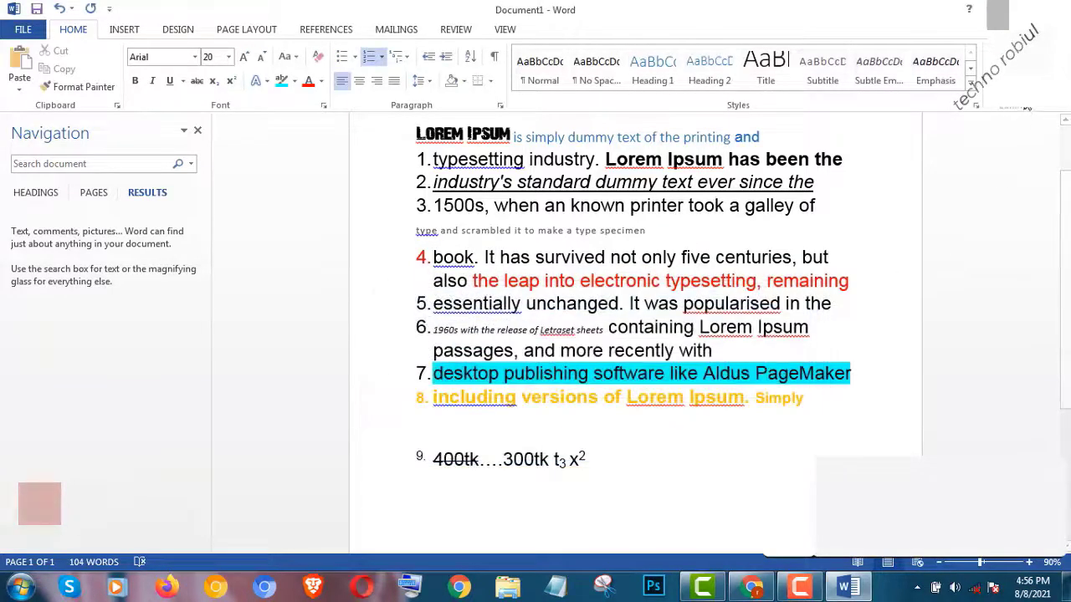